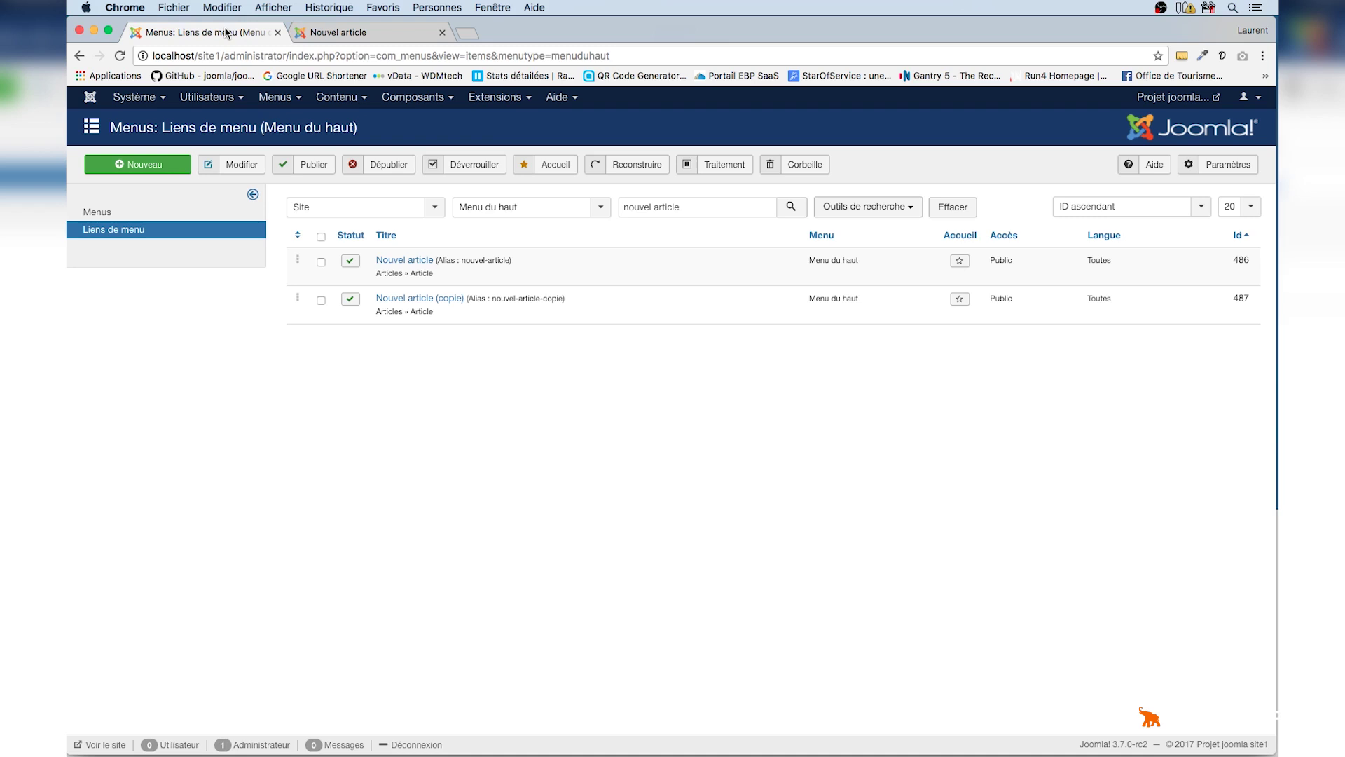
Step: Open the article "Article original" from the articles list and display its version history
click(338, 97)
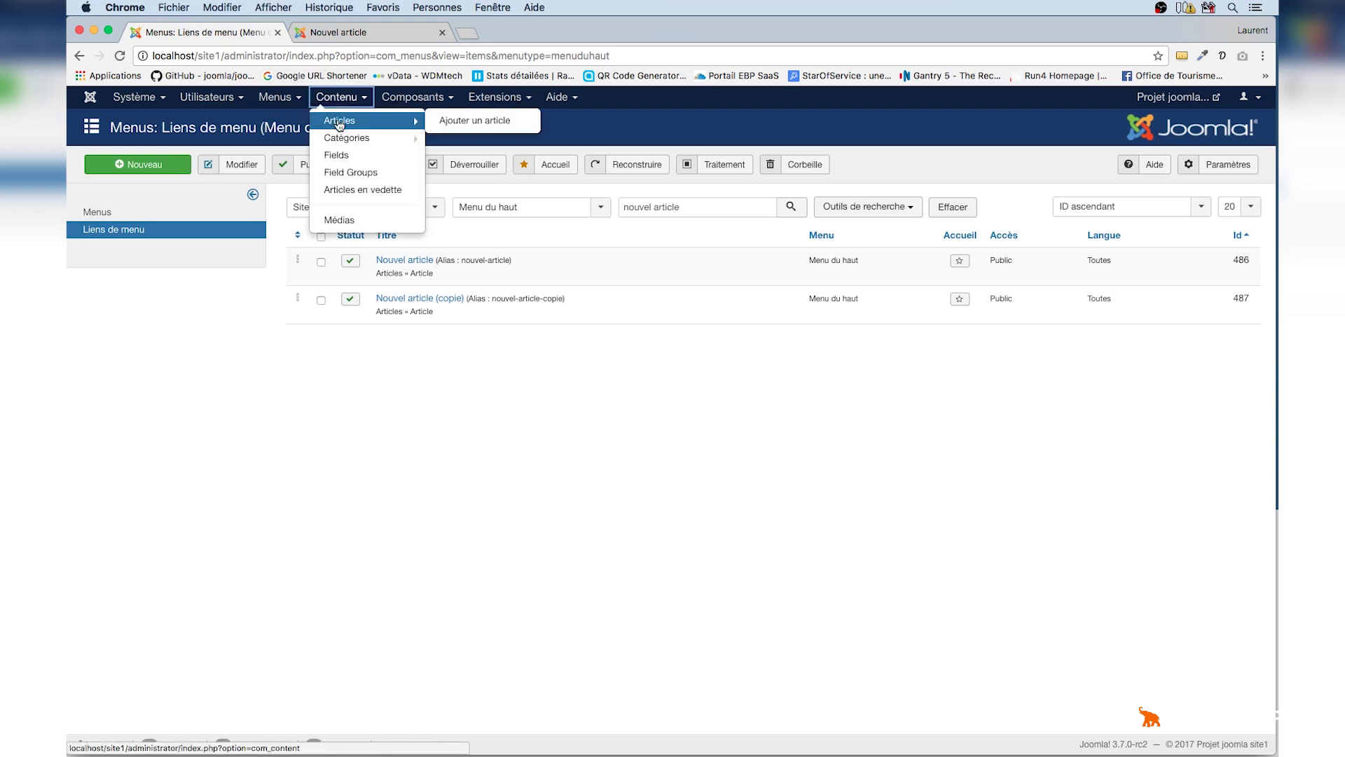
click(339, 122)
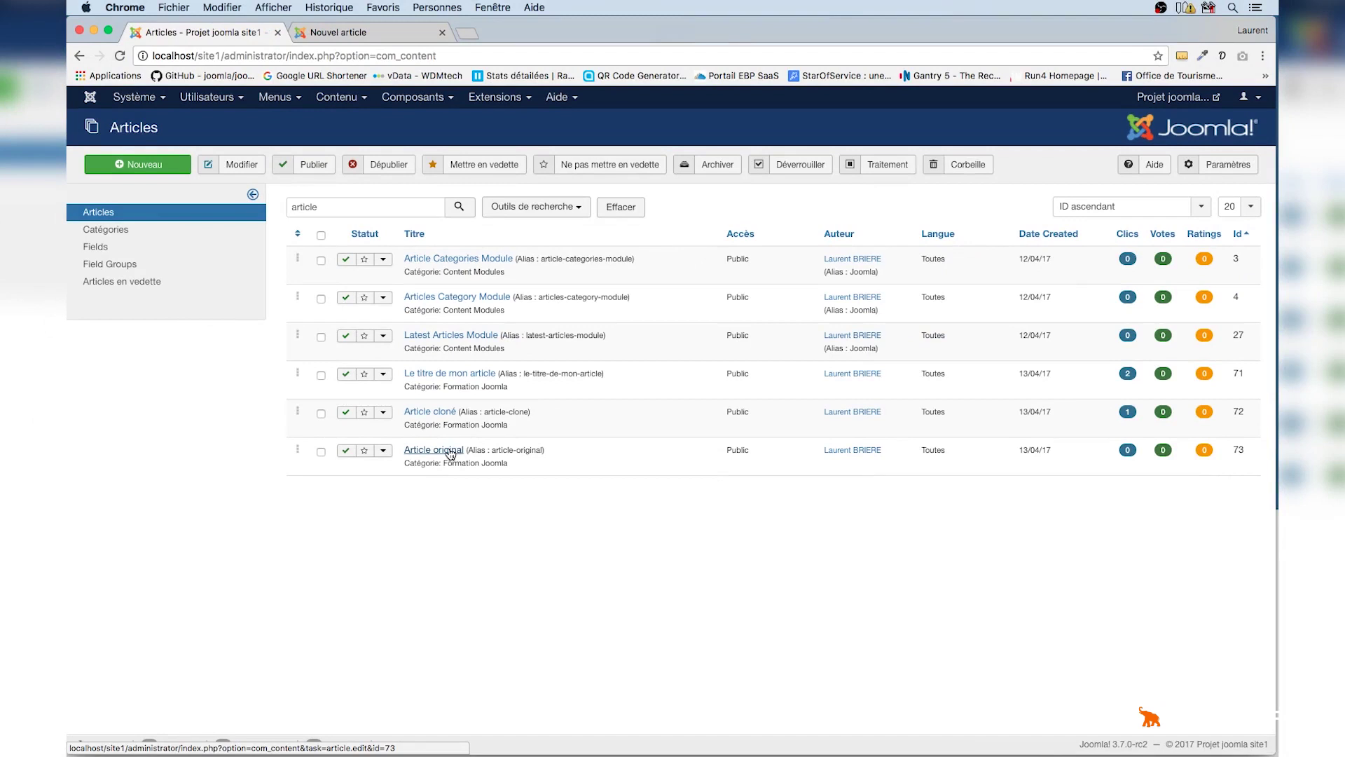
click(363, 416)
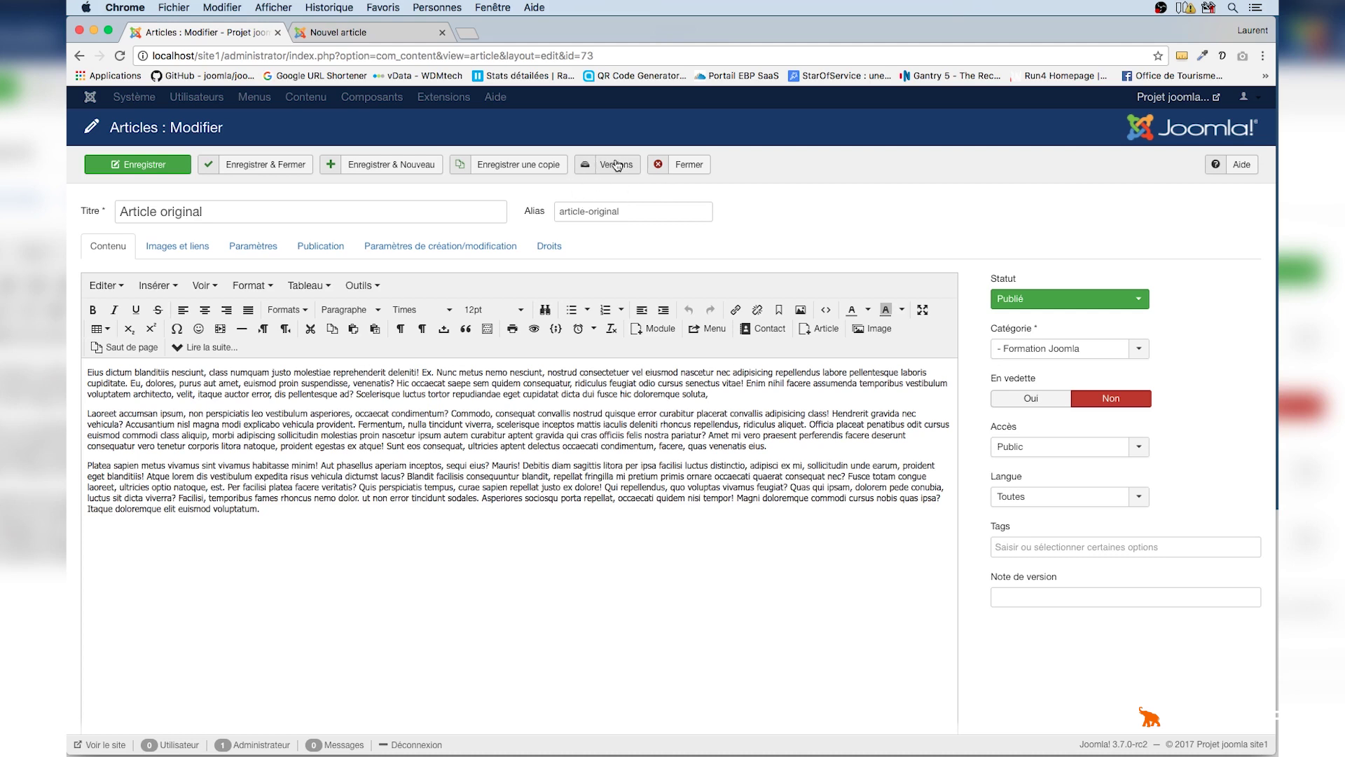
click(616, 166)
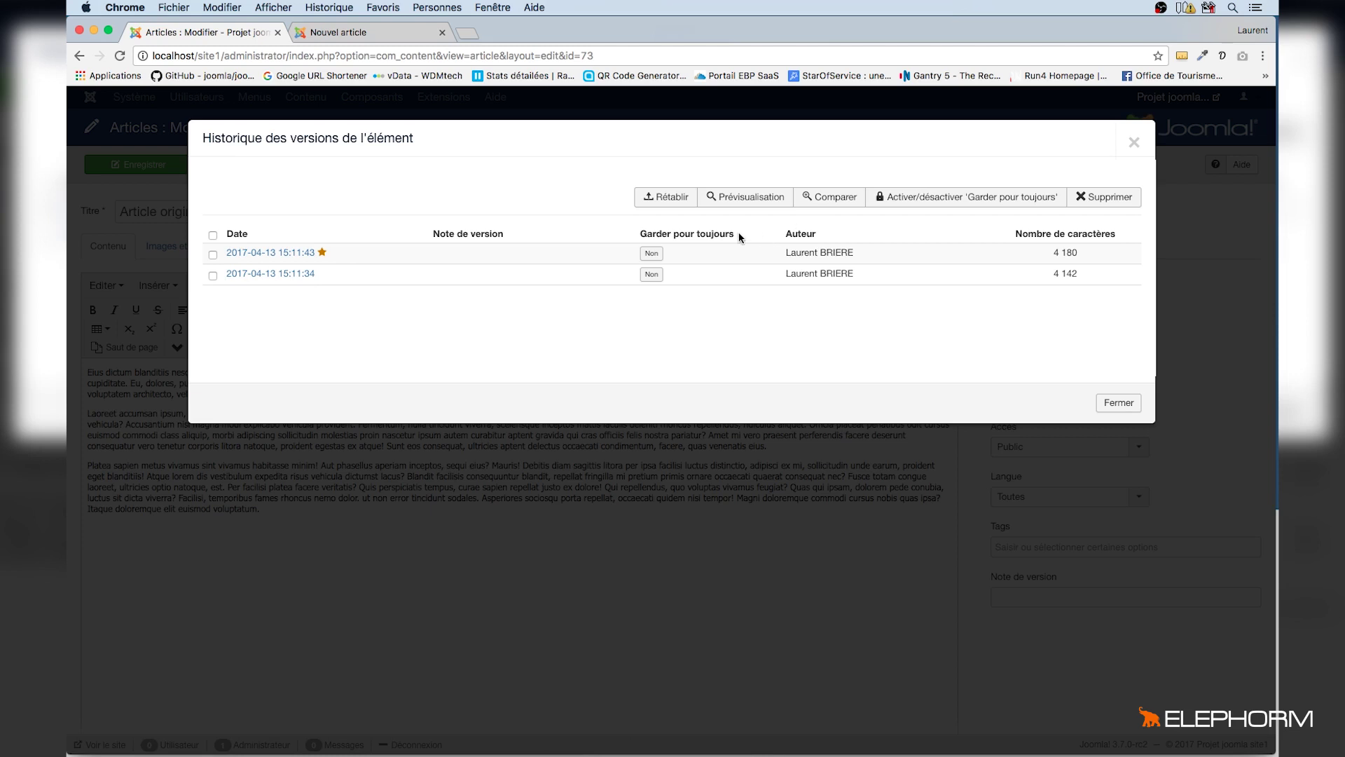
Step: Compare the article versions saved at 15:11:34 and 15:11:43 in an enlarged comparison window
click(212, 254)
click(212, 275)
click(827, 197)
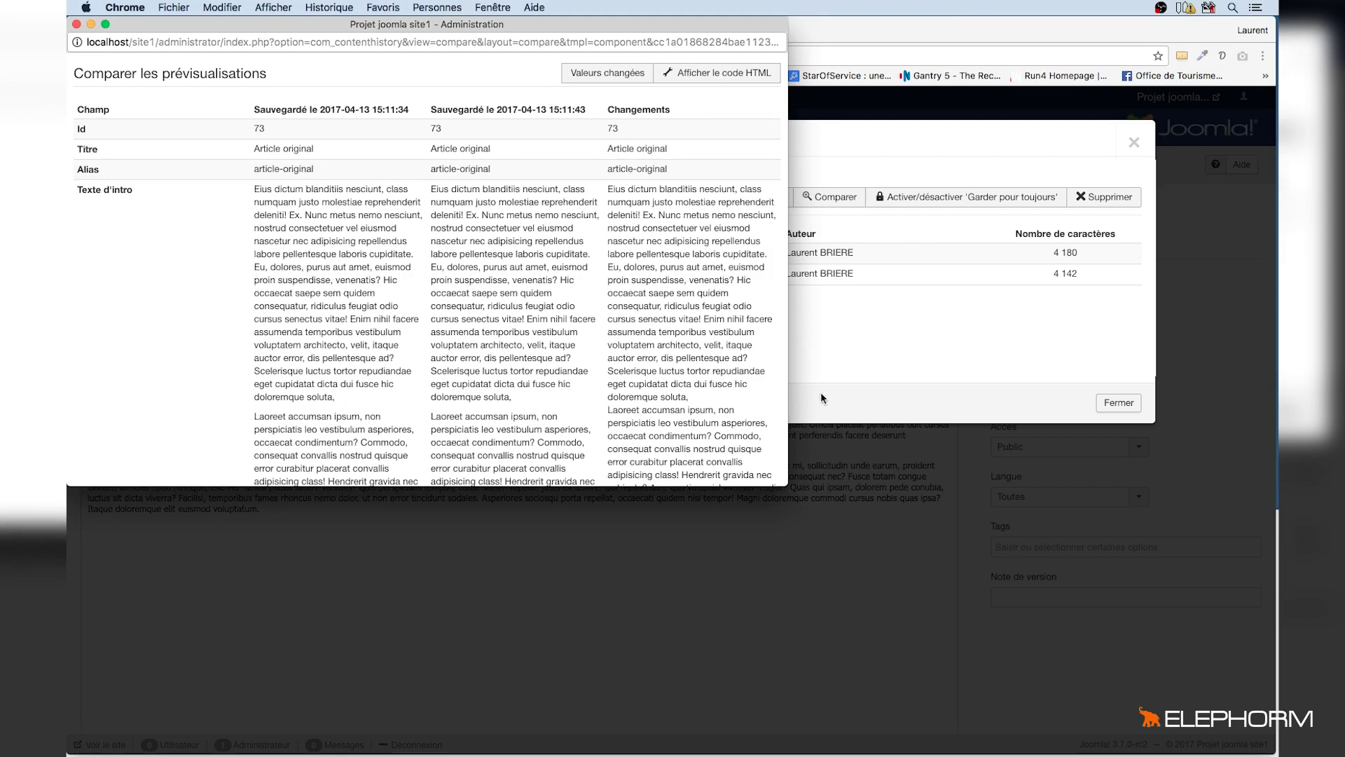
drag(787, 485, 1143, 726)
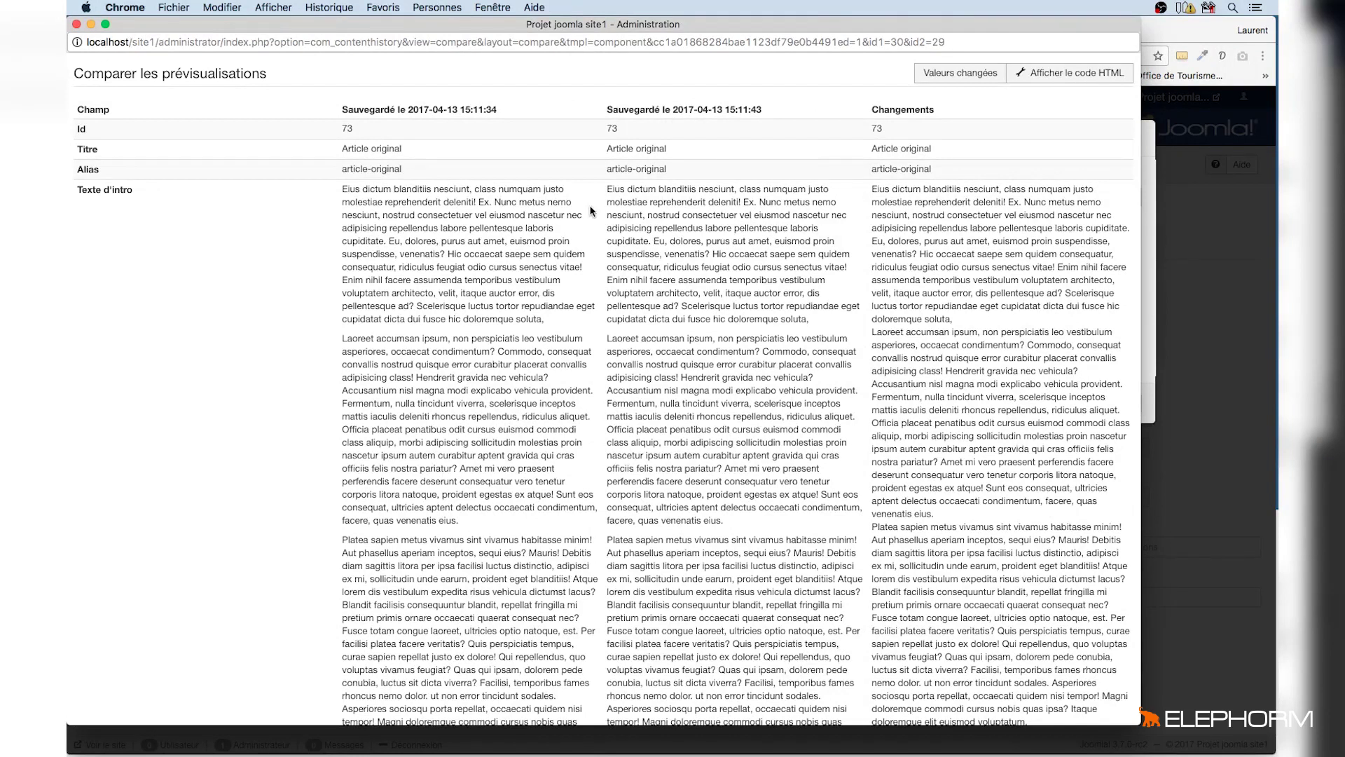
Step: Examine the intro text, changes column and publication status of both versions, and close the comparison and the version history
drag(419, 214, 457, 280)
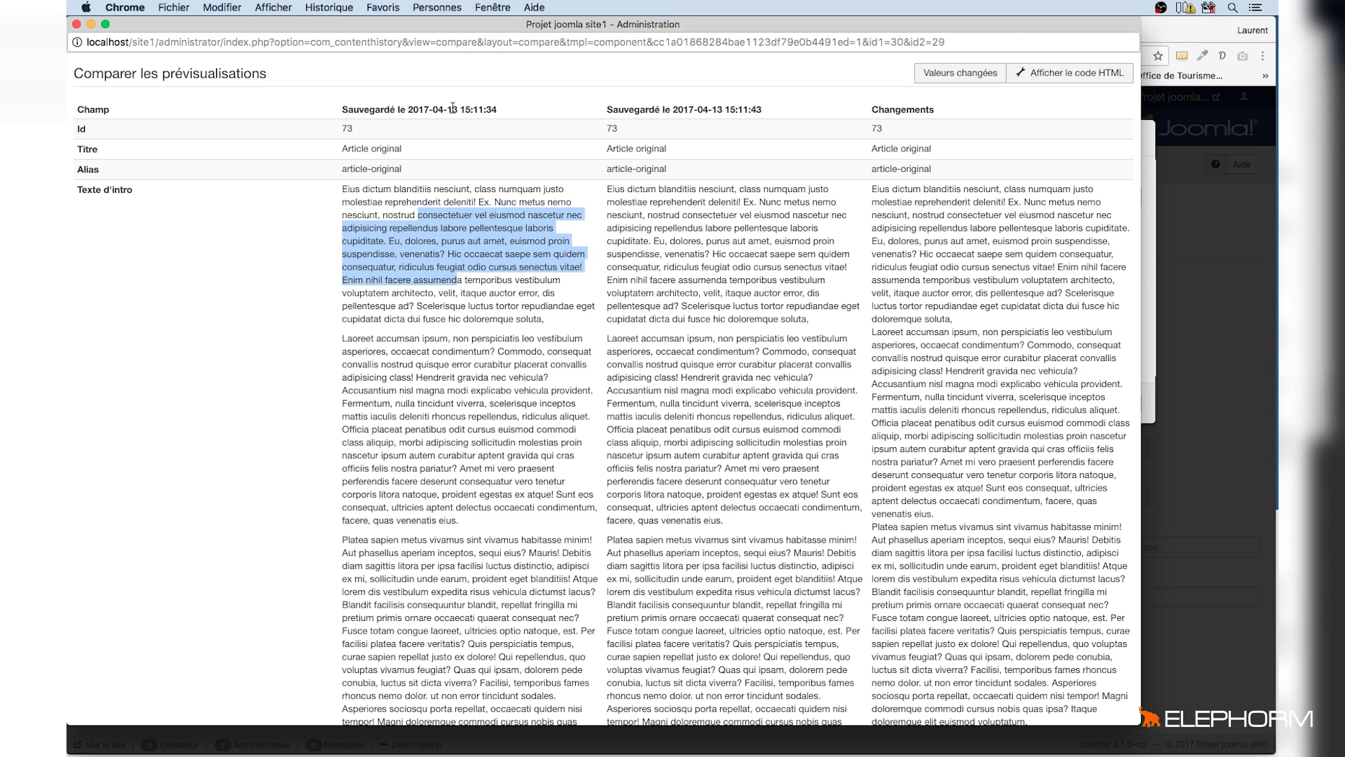
drag(718, 109, 758, 111)
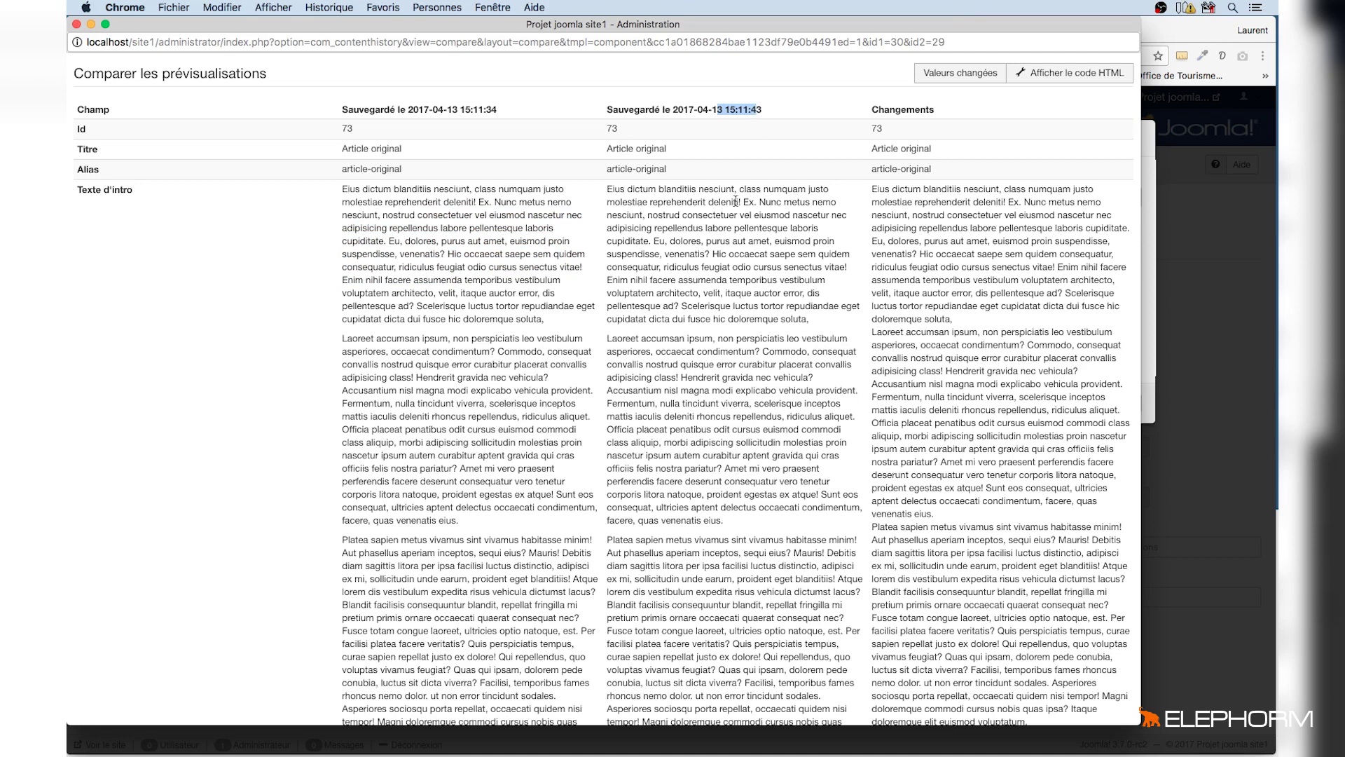
drag(901, 215, 936, 267)
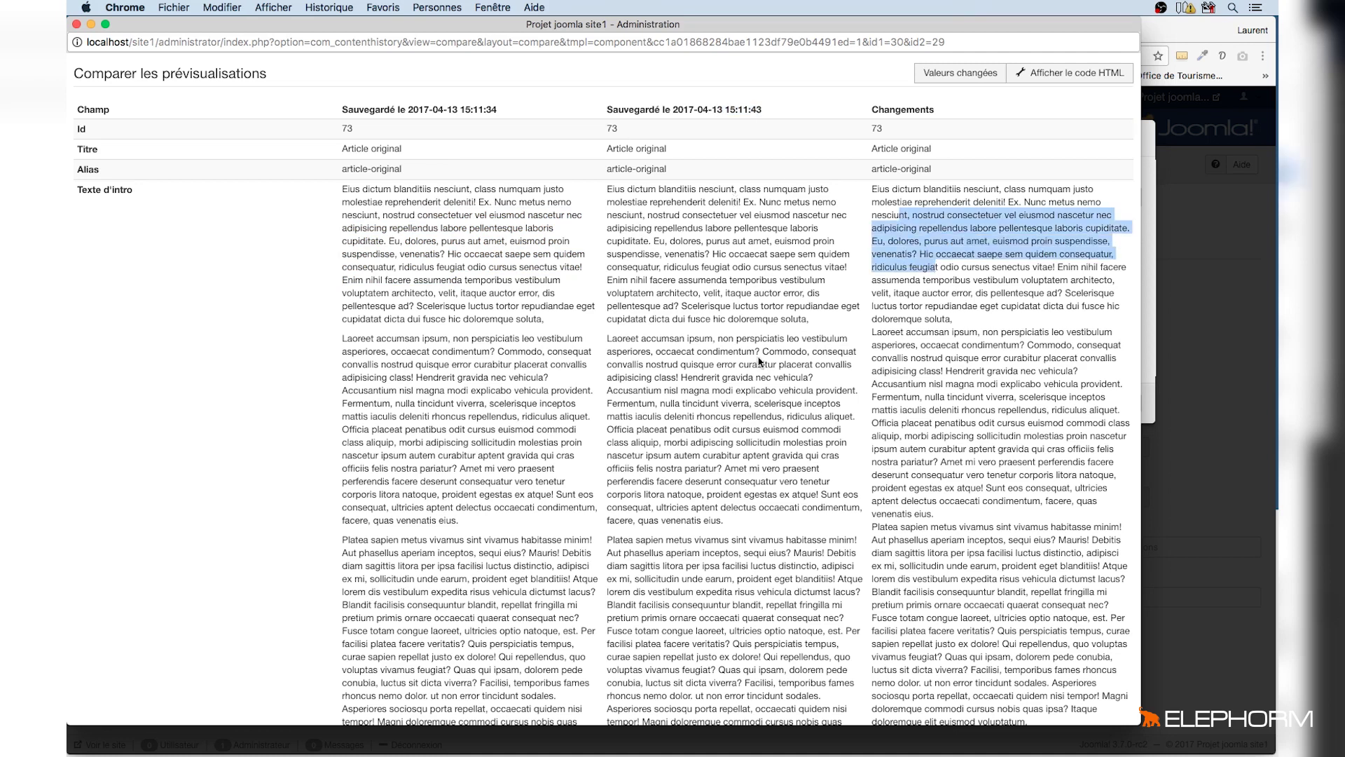
scroll(753, 359, down, 2)
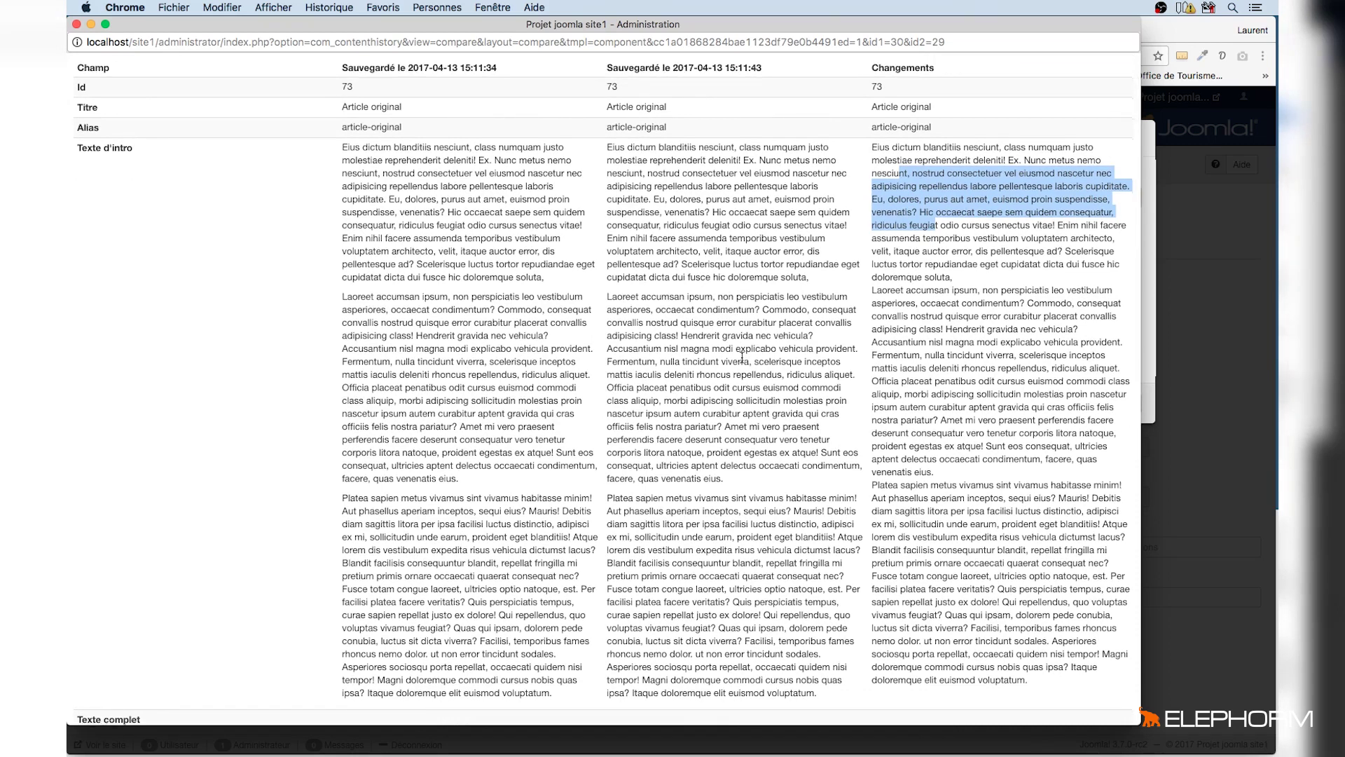
scroll(743, 358, down, 10)
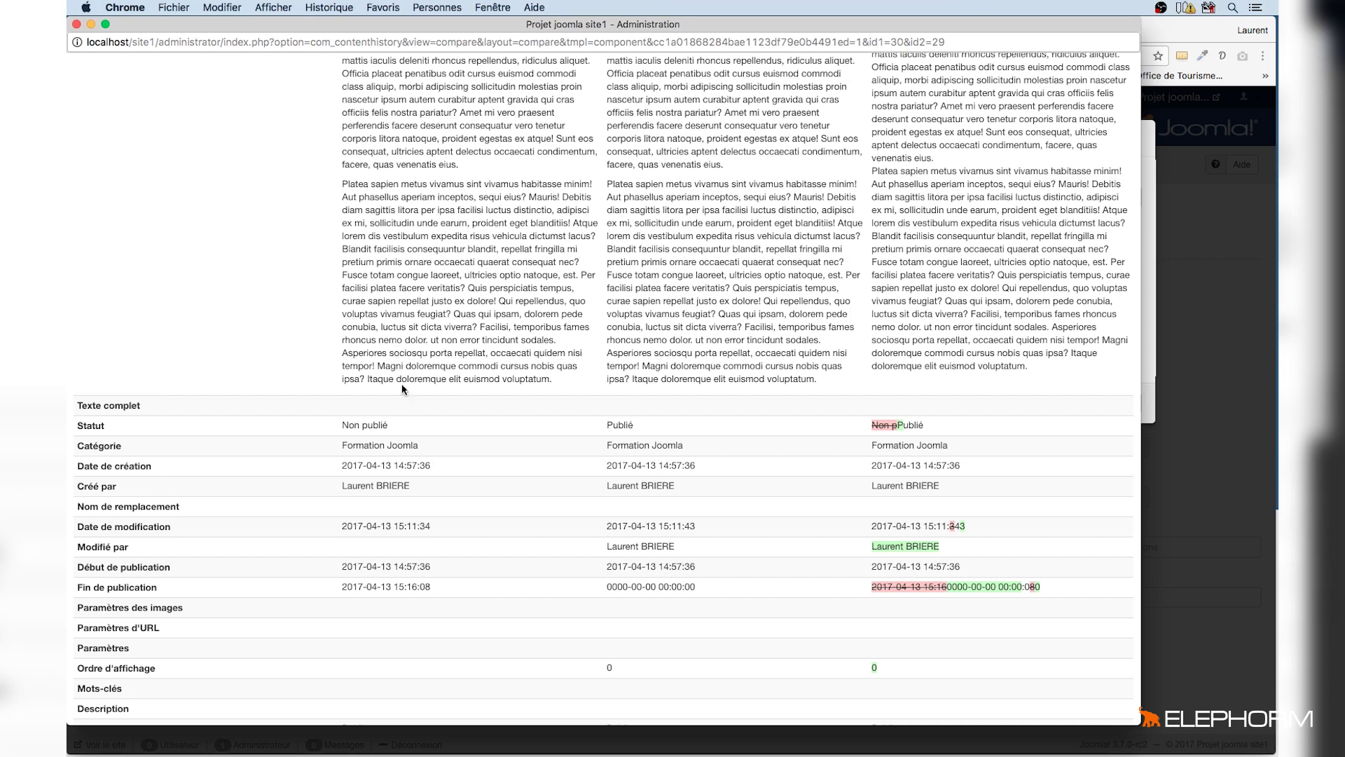
drag(400, 429, 347, 426)
click(635, 425)
scroll(932, 436, up, 10)
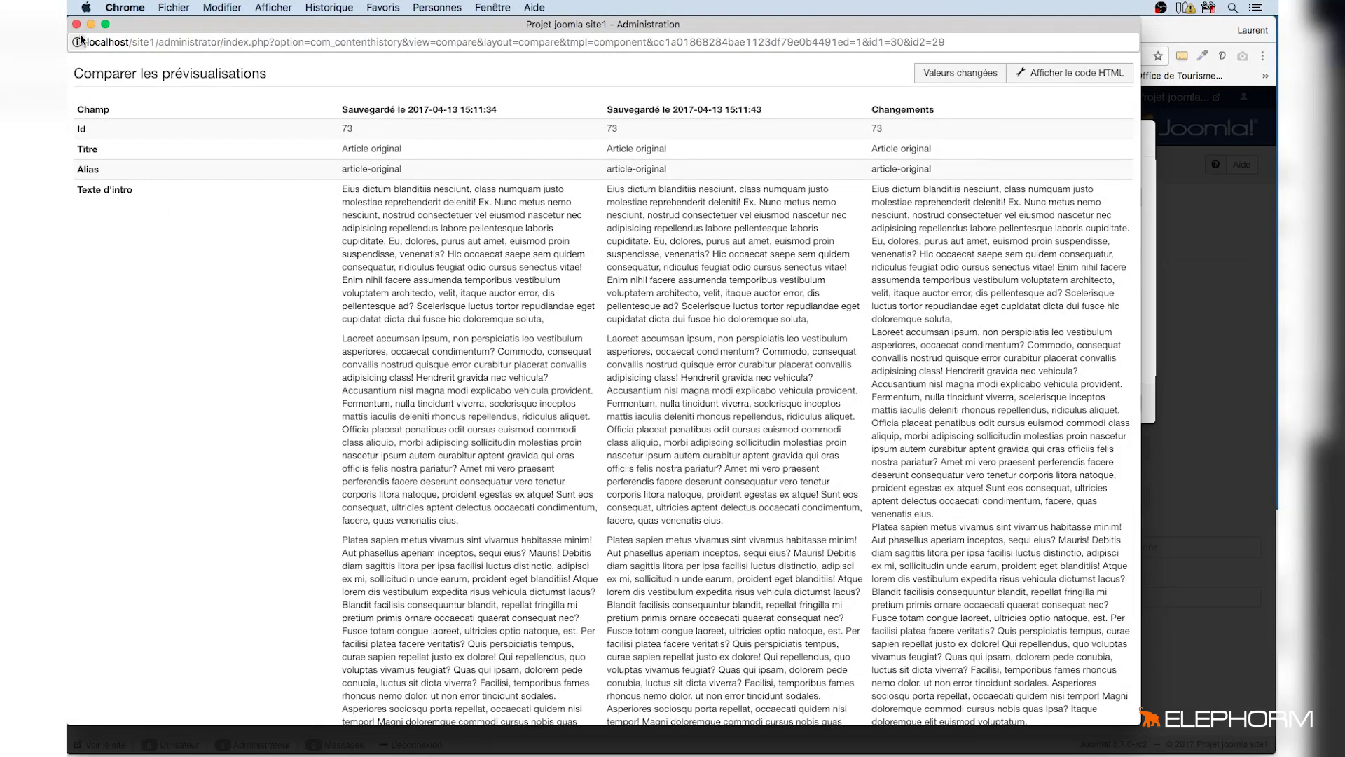
scroll(959, 170, up, 3)
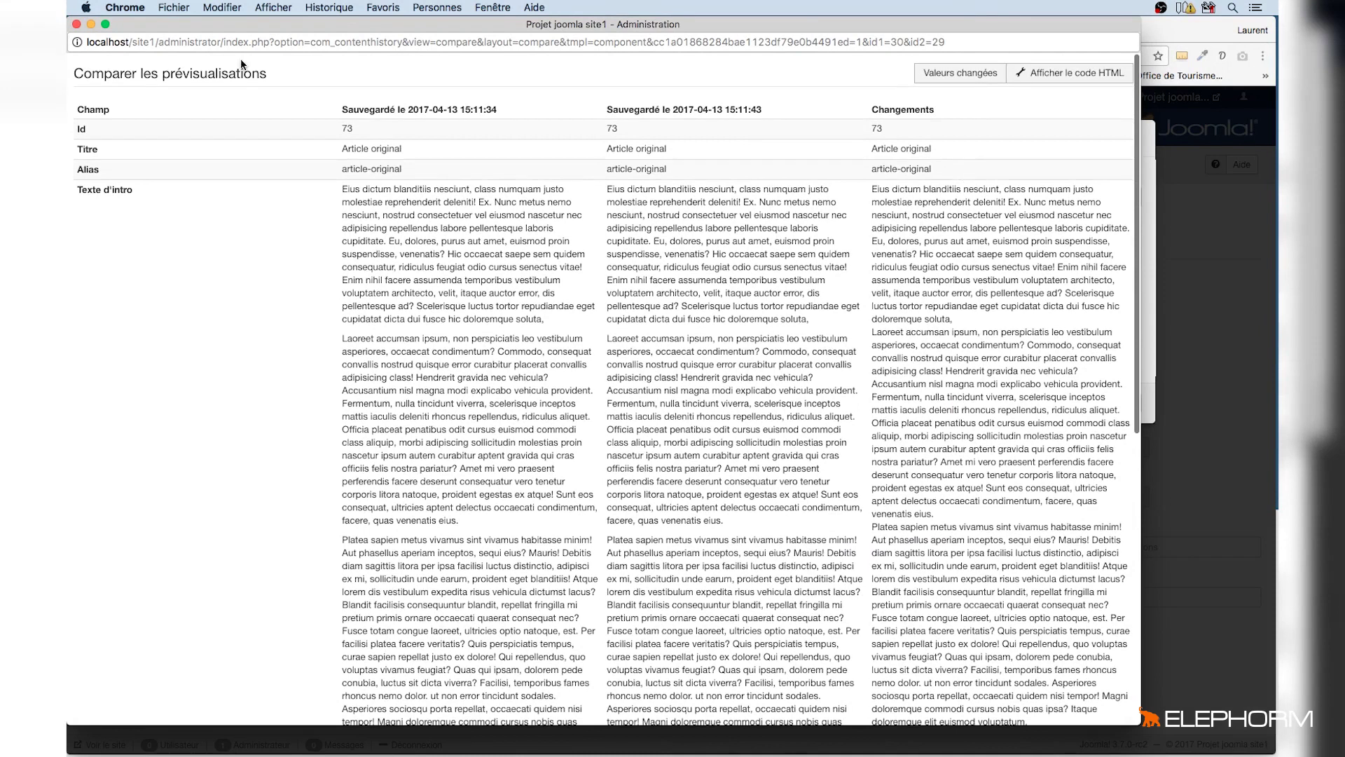
click(78, 24)
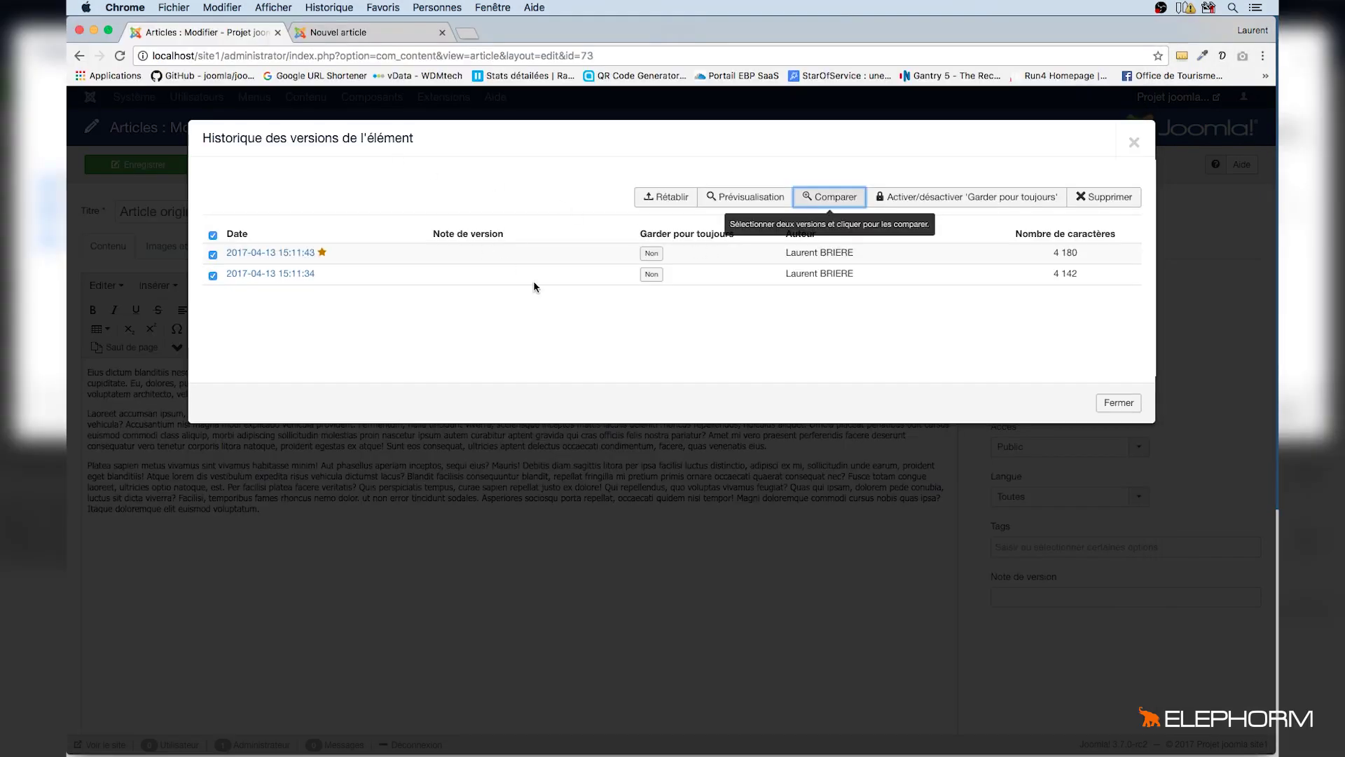
click(1135, 143)
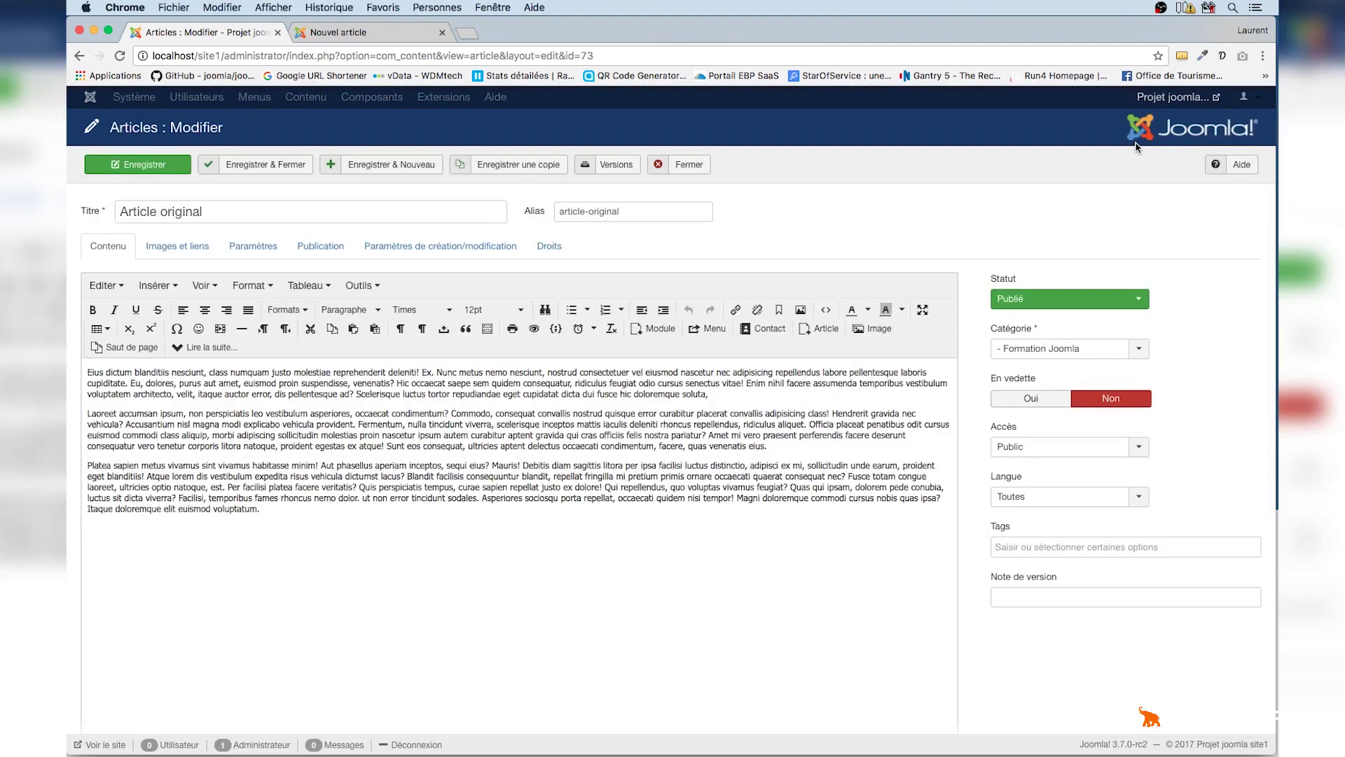
Step: Bold the second paragraph and split the third into separate paragraphs after "minim!", "Mauris!", "facilisi" and "blanditiis!"
drag(768, 446, 83, 415)
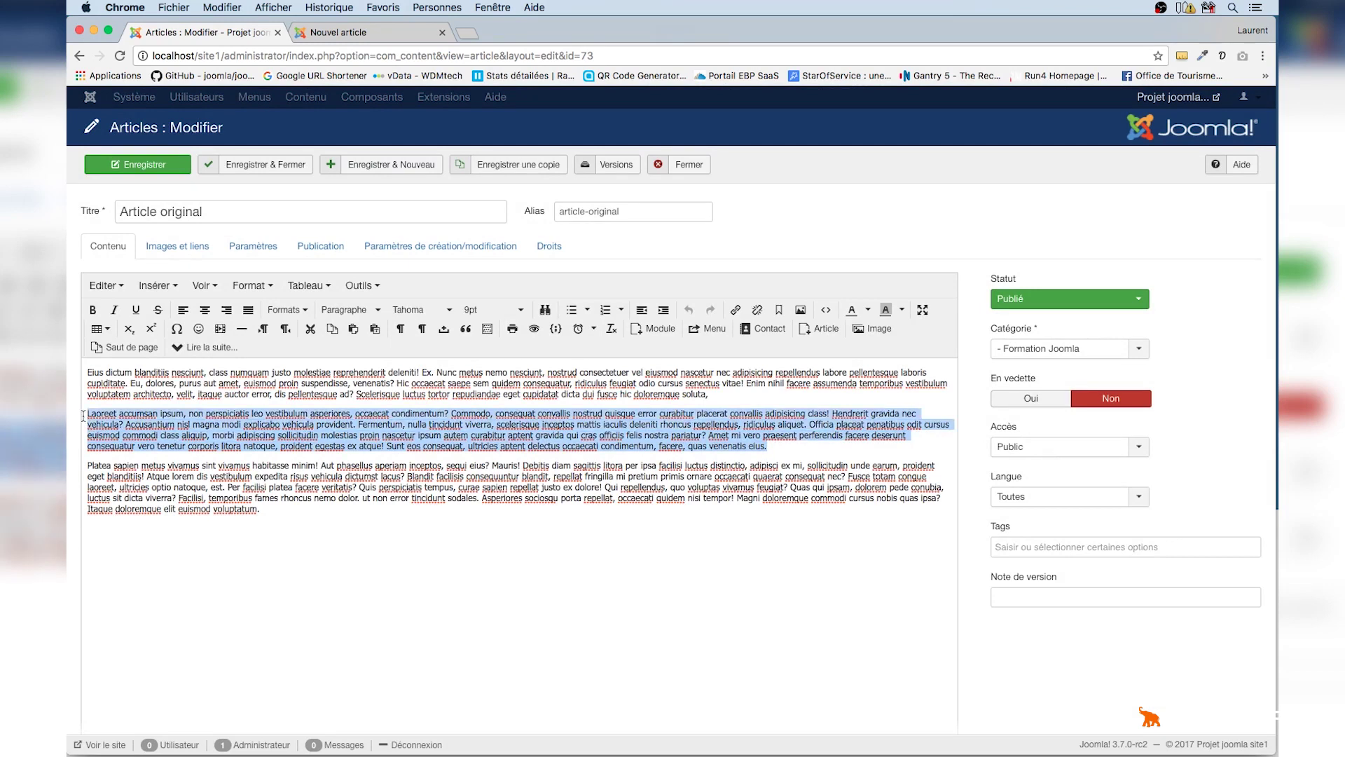
click(92, 309)
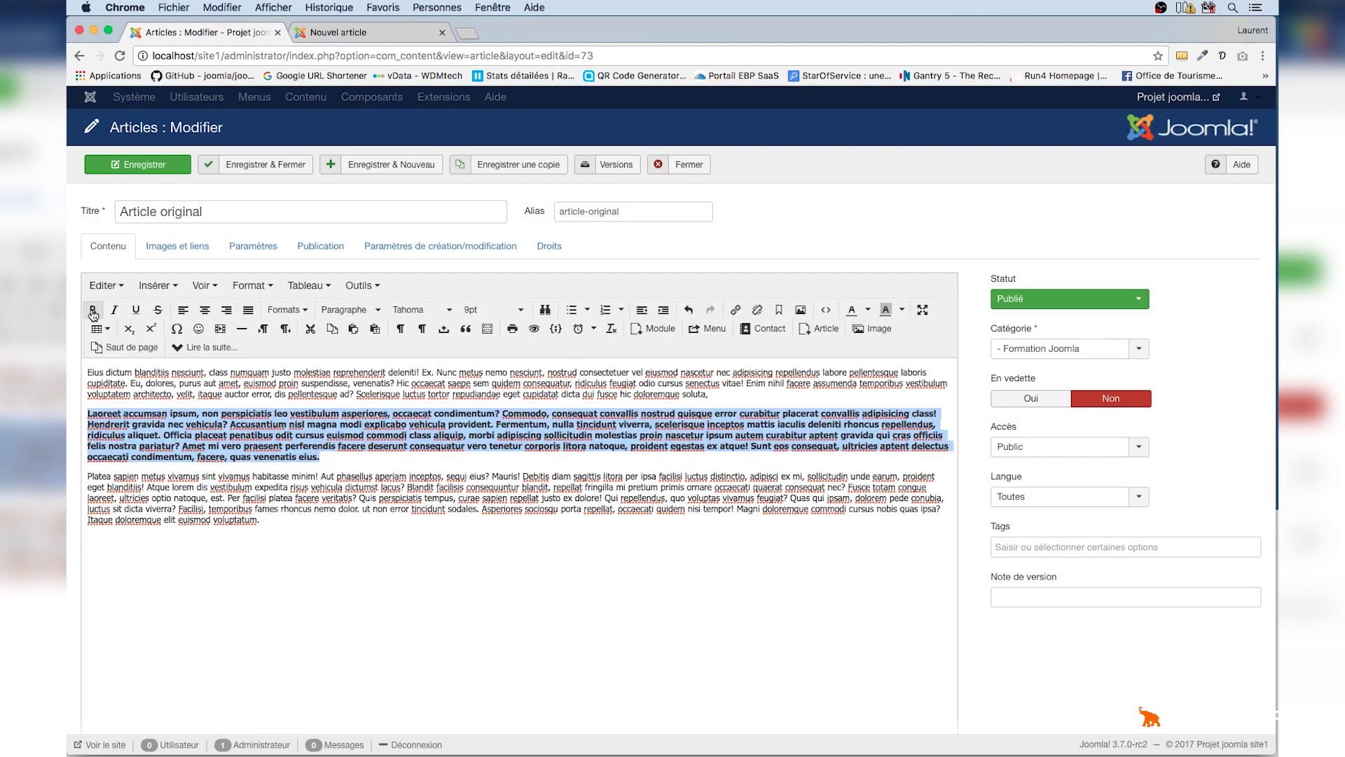
click(322, 477)
key(Return)
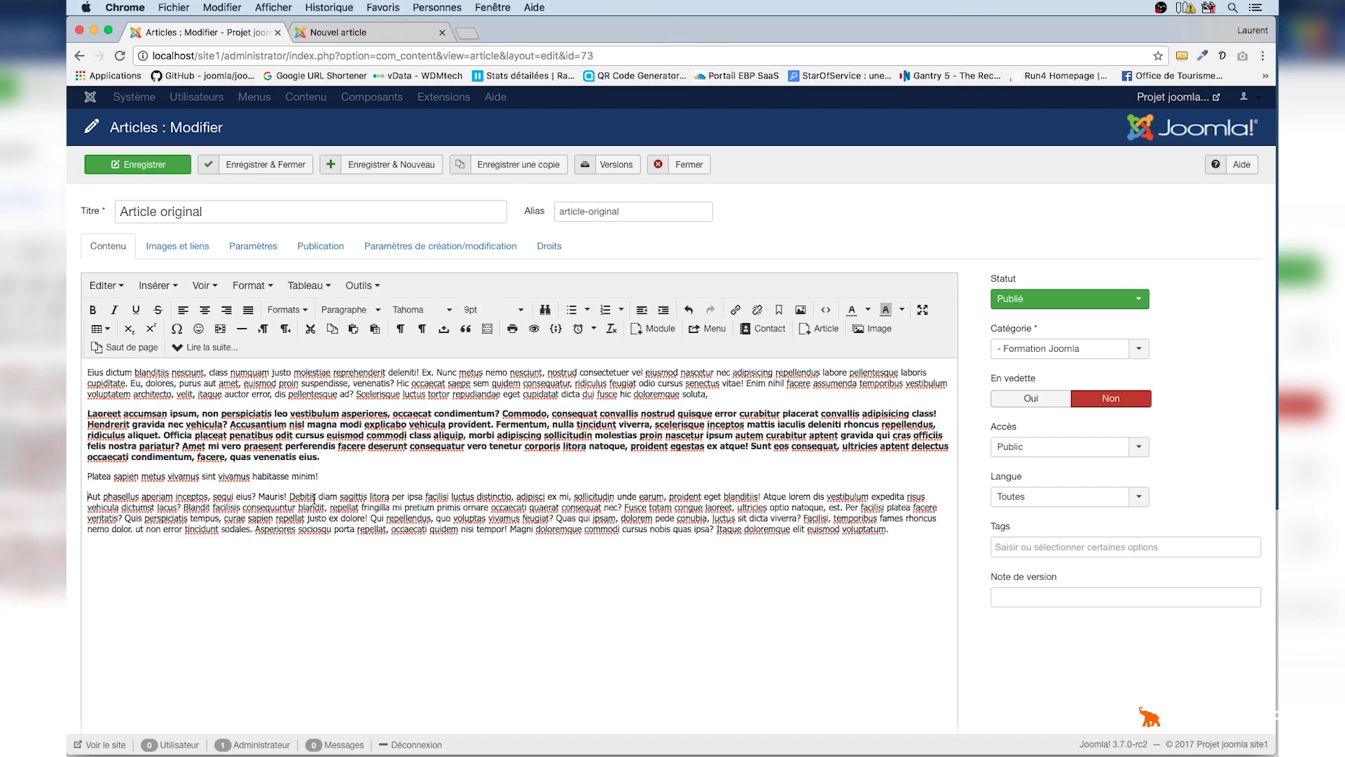
click(291, 496)
key(Return)
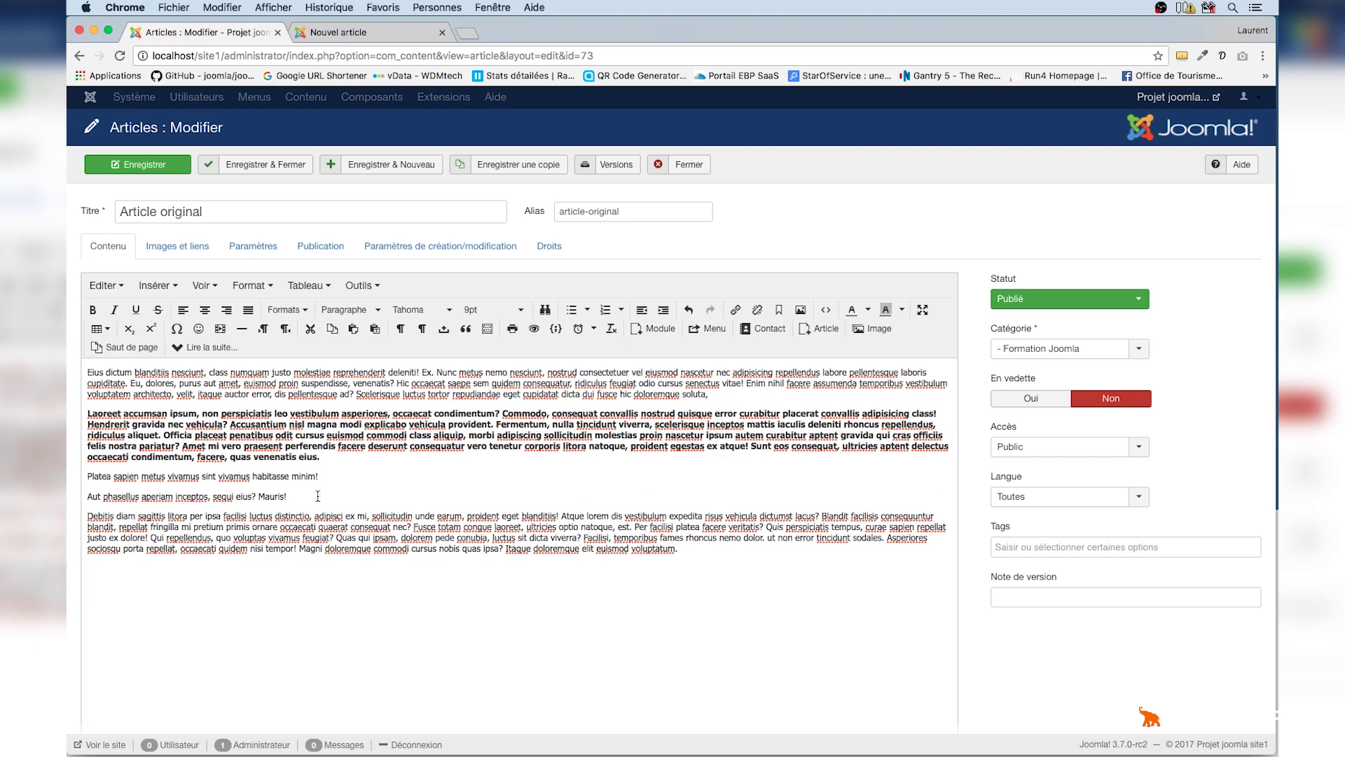
click(250, 517)
key(Return)
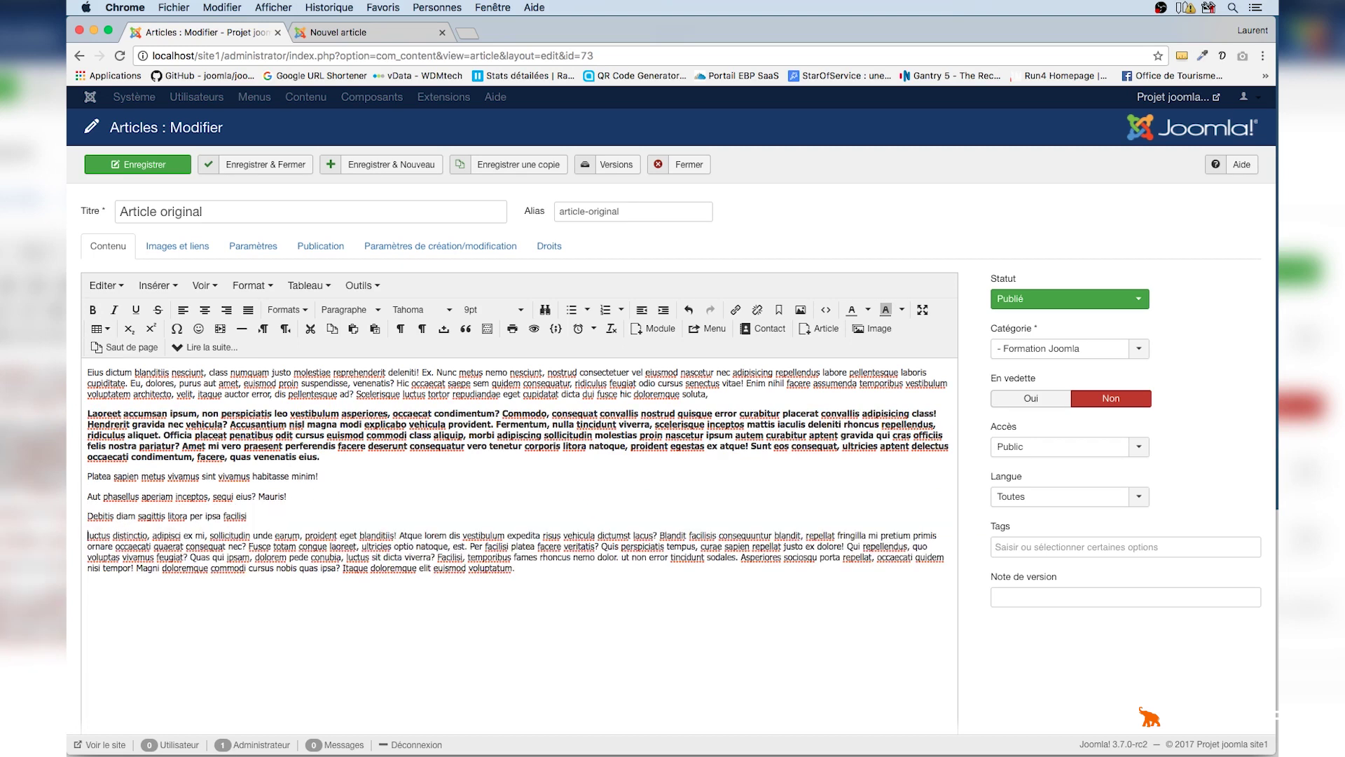
click(400, 536)
key(Return)
Step: Turn the four short paragraphs into a bulleted list, and save and close the article
drag(397, 535, 97, 475)
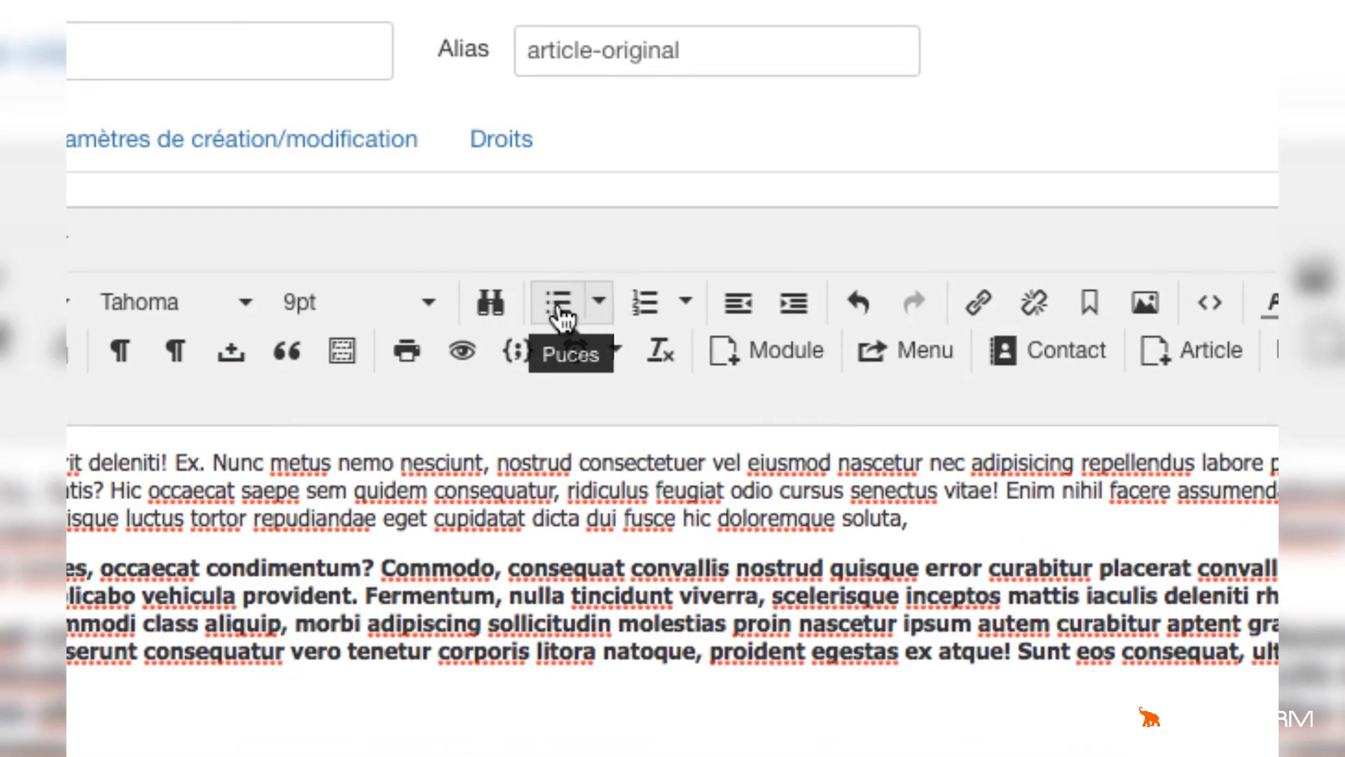
click(558, 308)
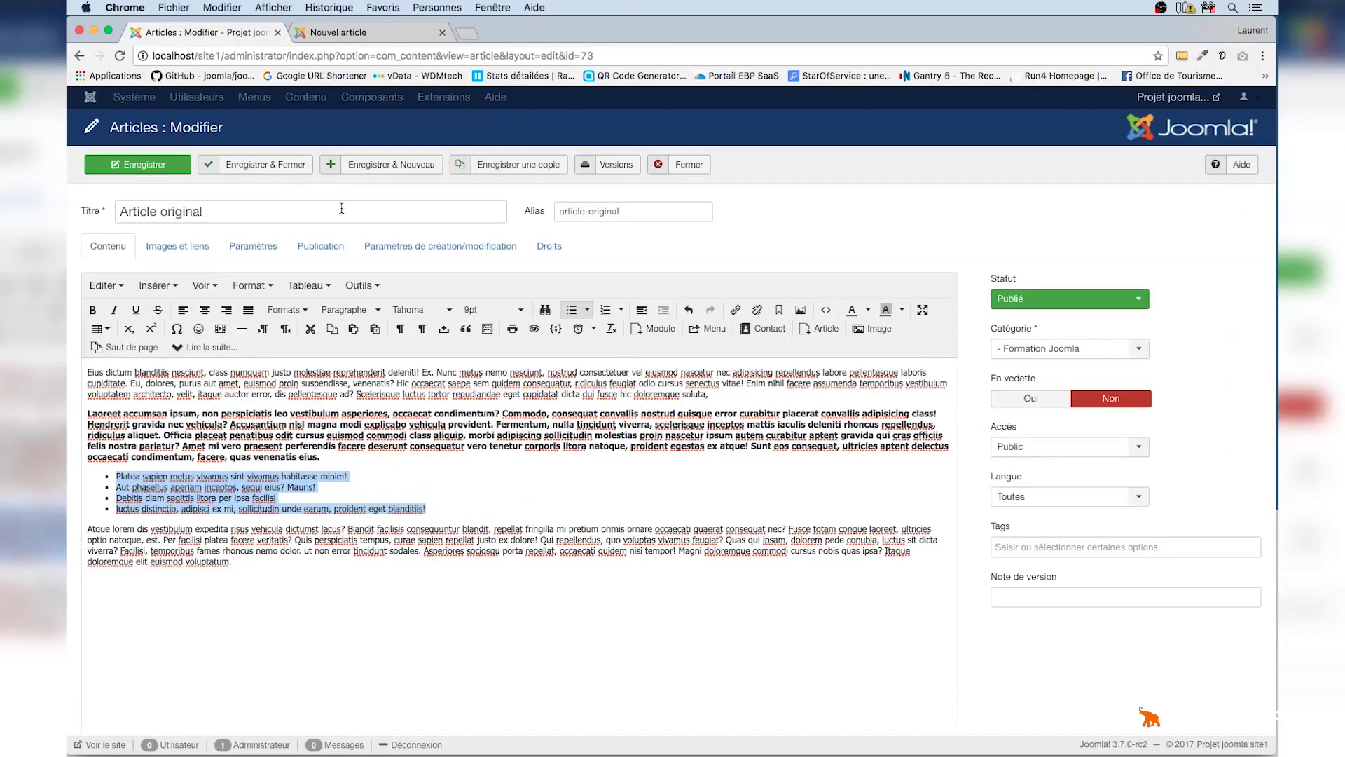
click(278, 168)
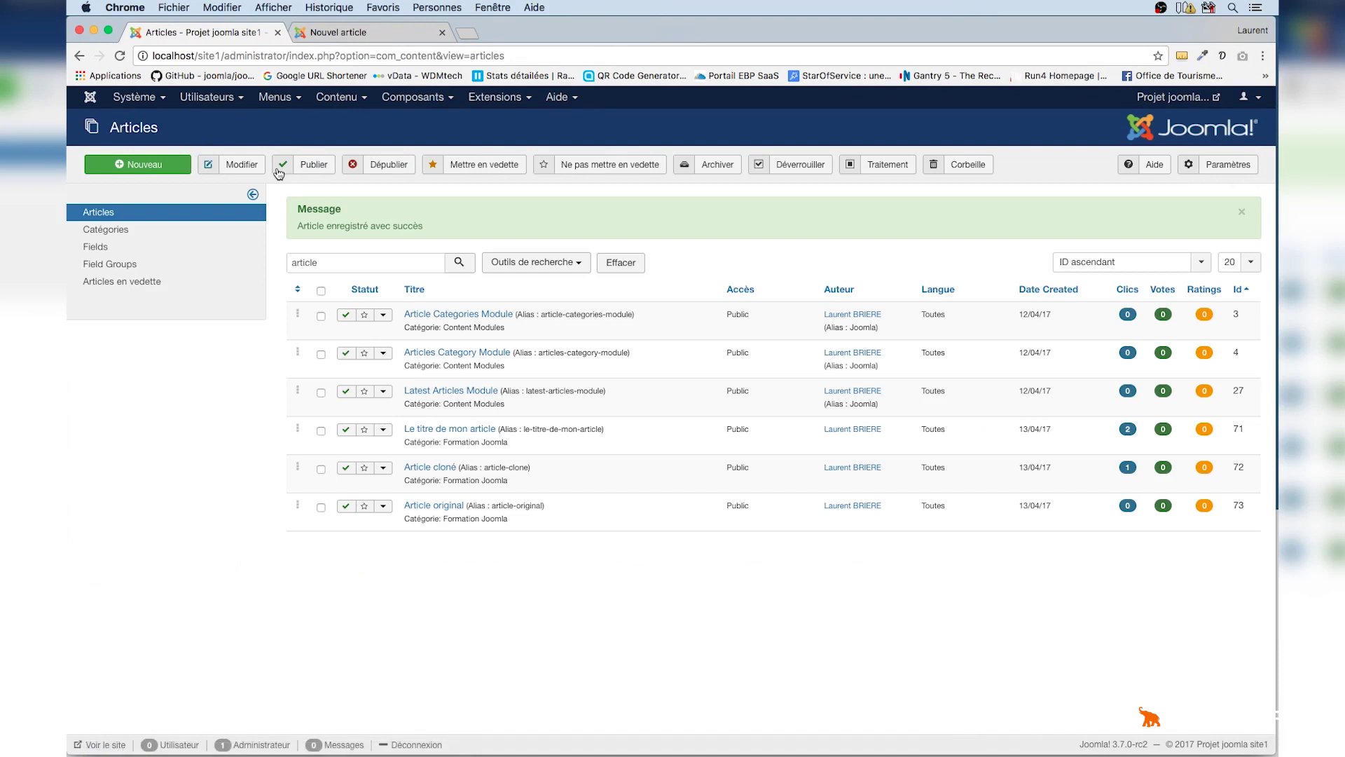
Step: Reopen "Article original" and compare its versions saved at 15:18:11 and 15:11:43 in an enlarged window
click(421, 507)
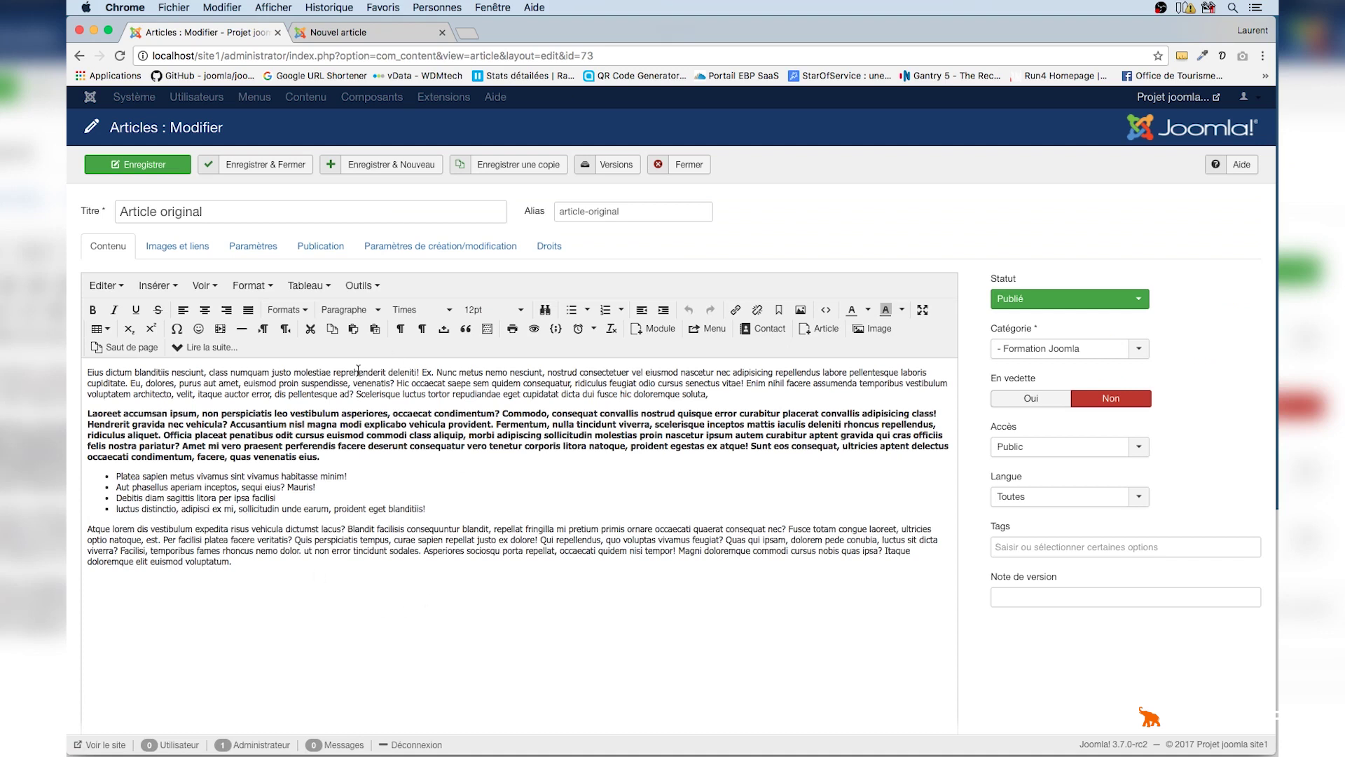
click(617, 166)
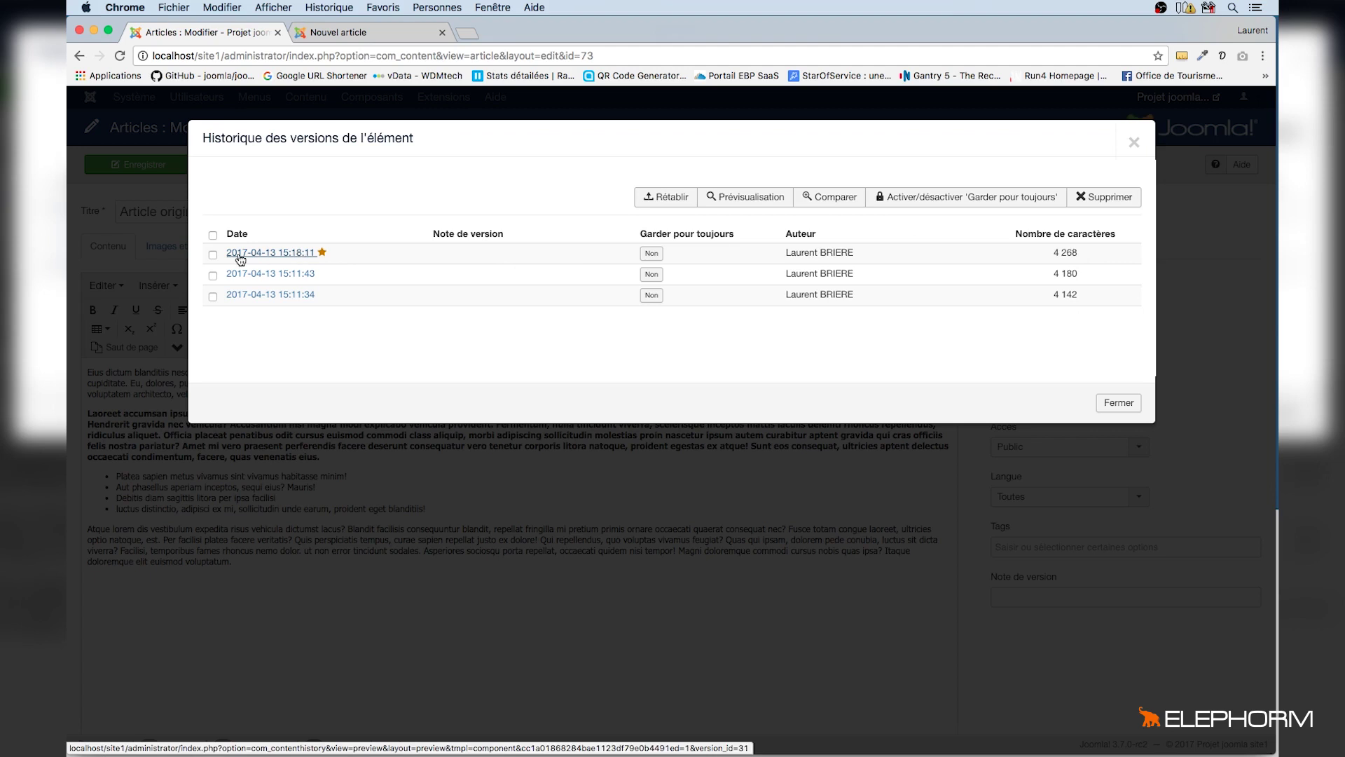
click(213, 254)
click(213, 277)
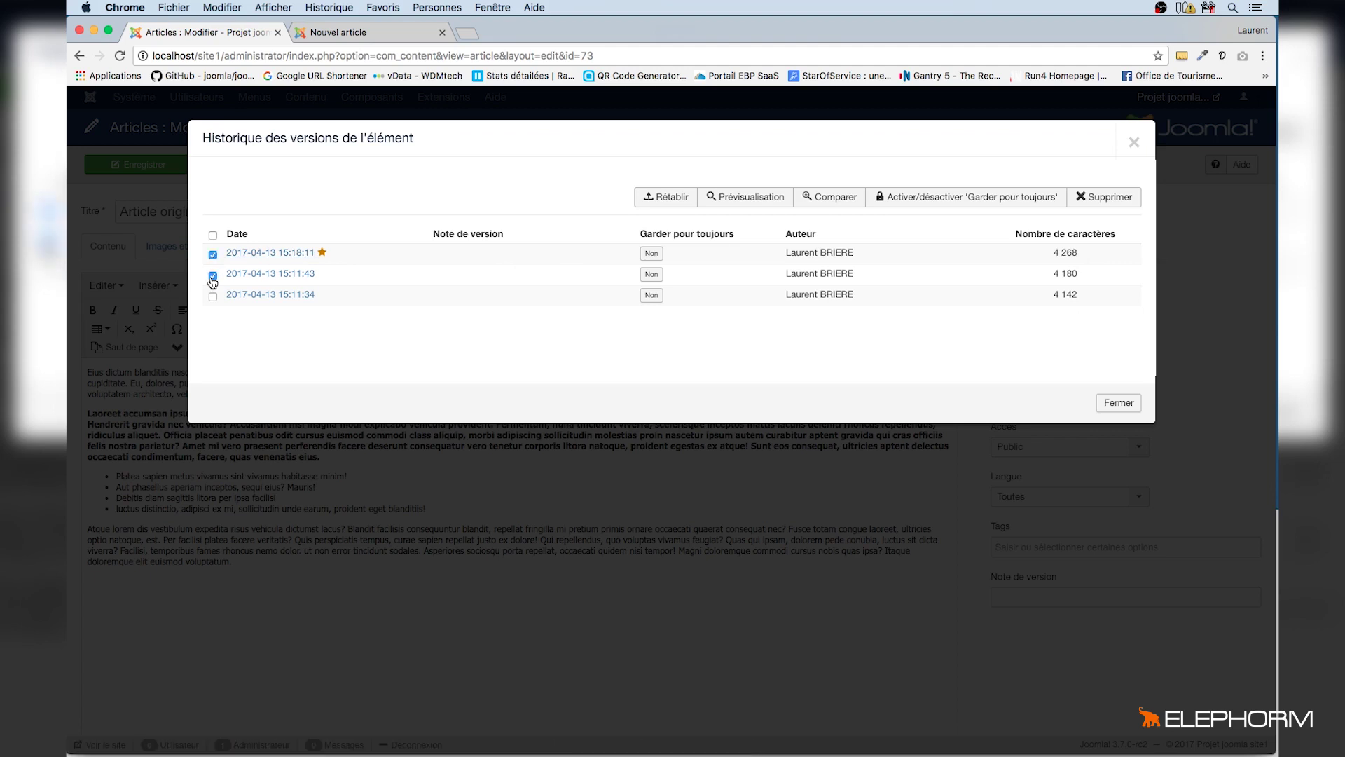
click(828, 198)
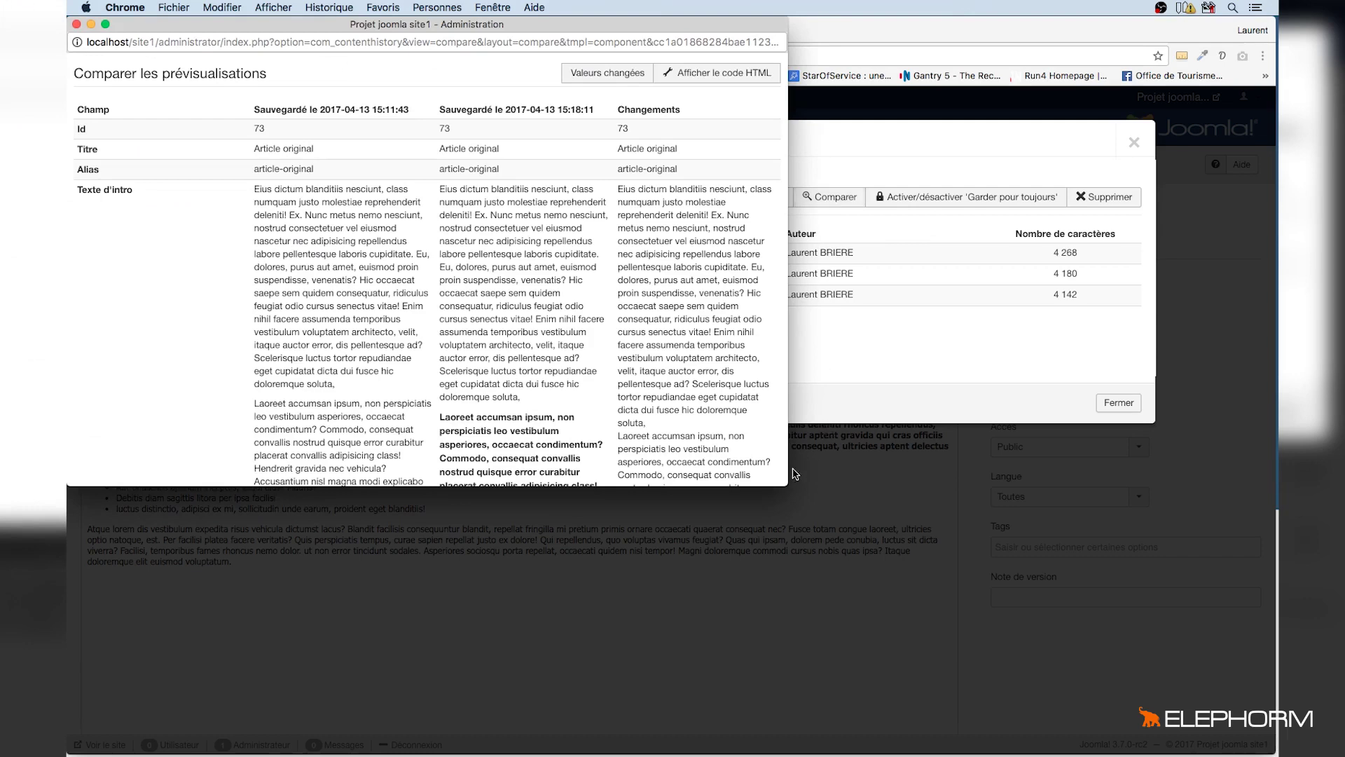
drag(784, 481, 1023, 711)
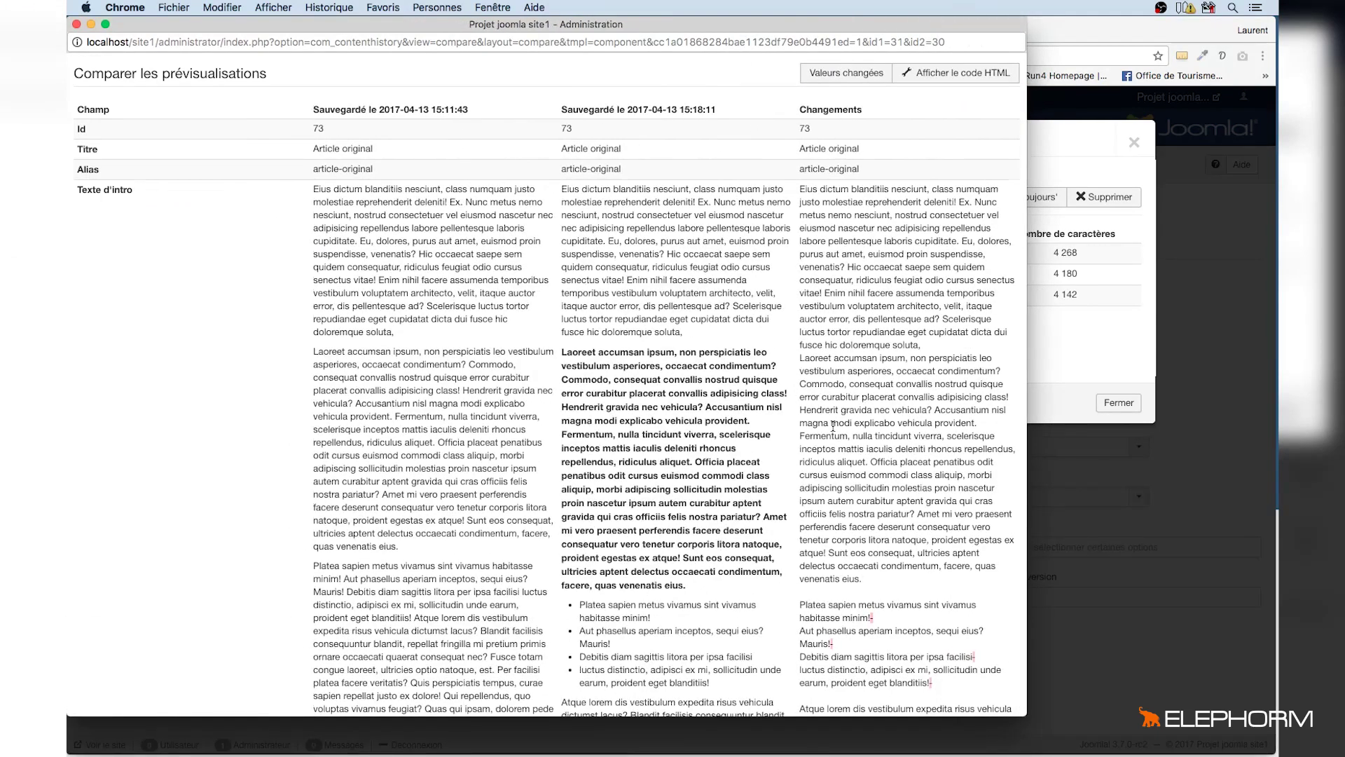
Step: Examine the text and publication field differences between the two compared versions, and close the comparison
scroll(832, 426, down, 3)
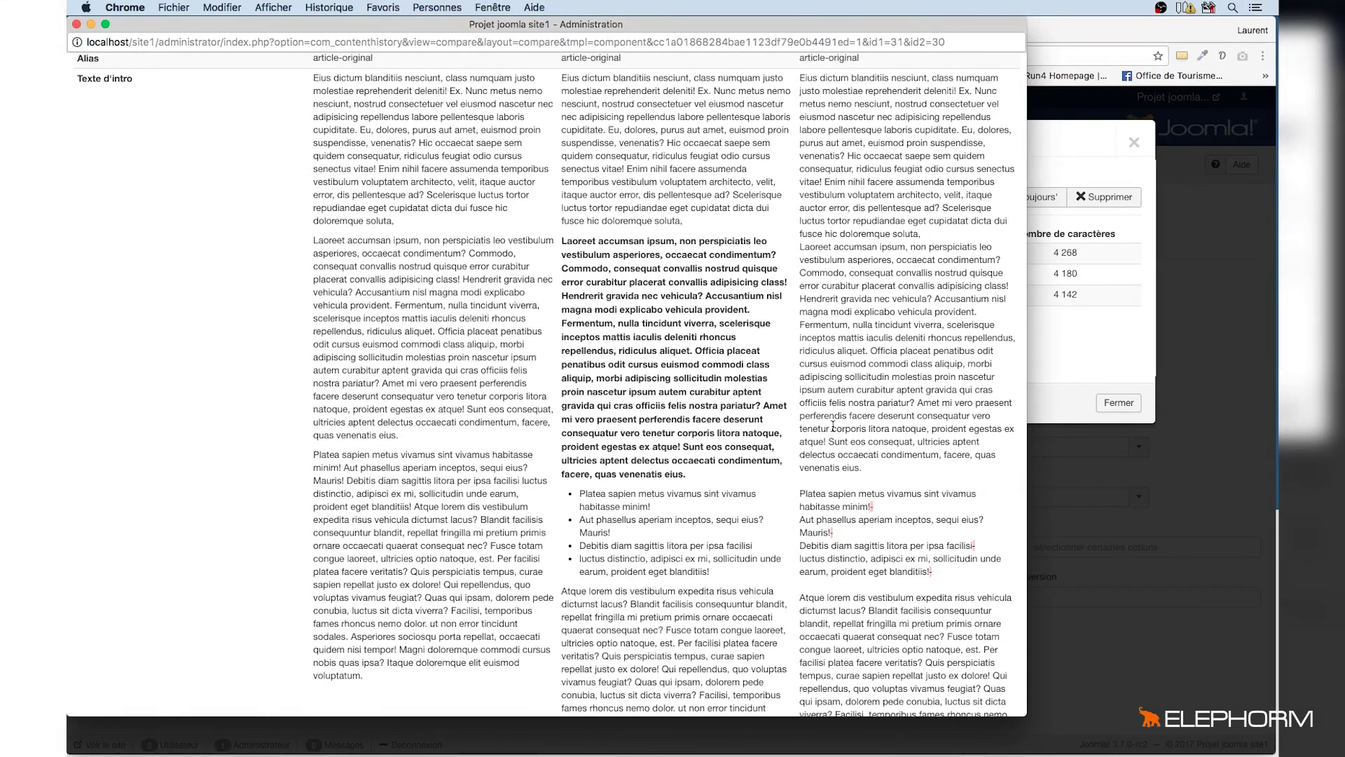
scroll(833, 426, up, 3)
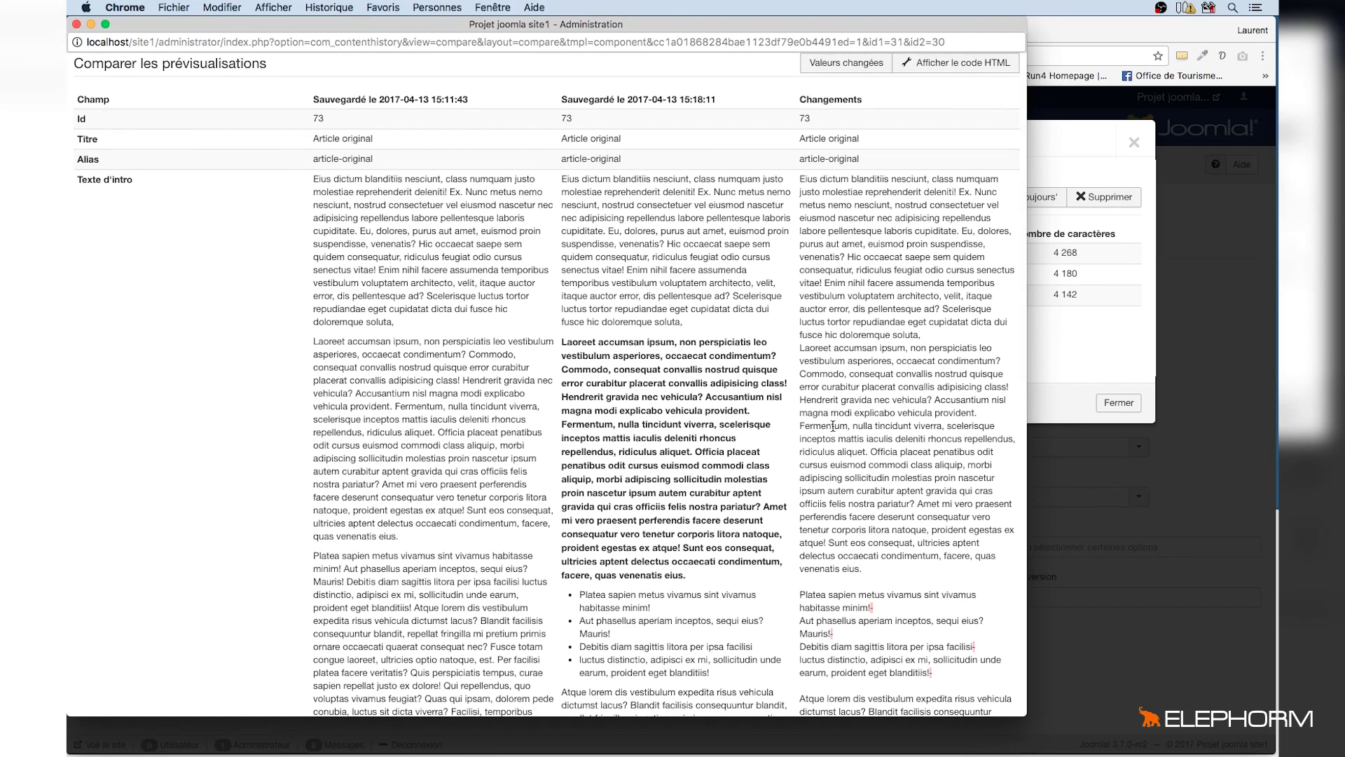
scroll(832, 426, down, 15)
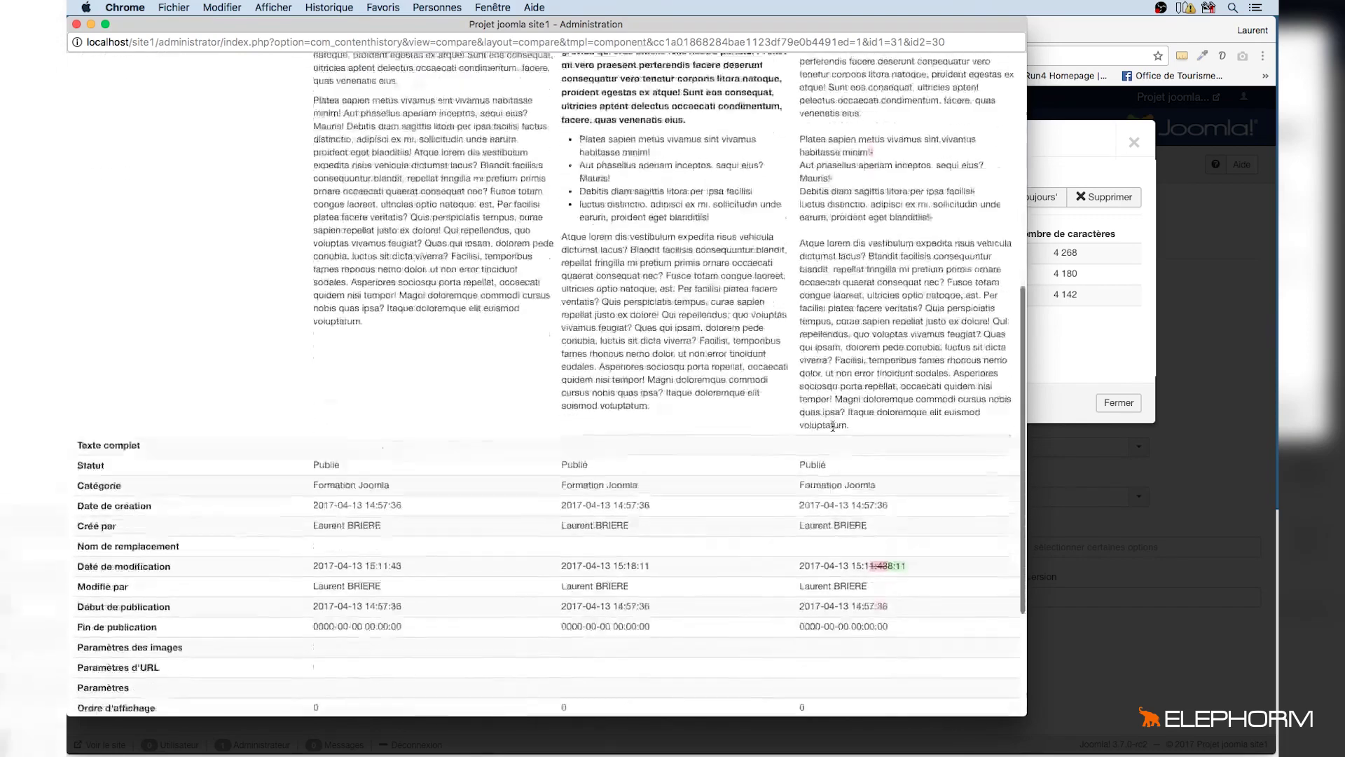
scroll(832, 426, up, 15)
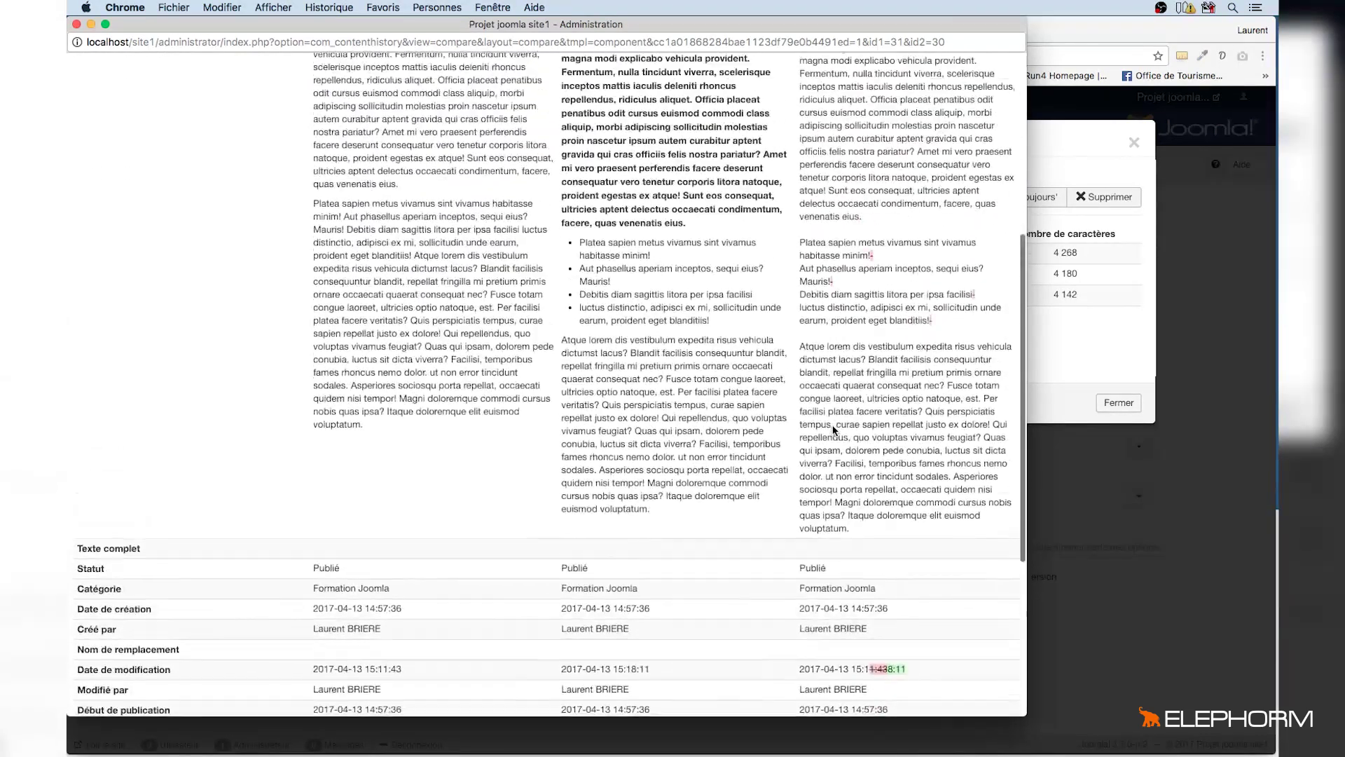
click(77, 25)
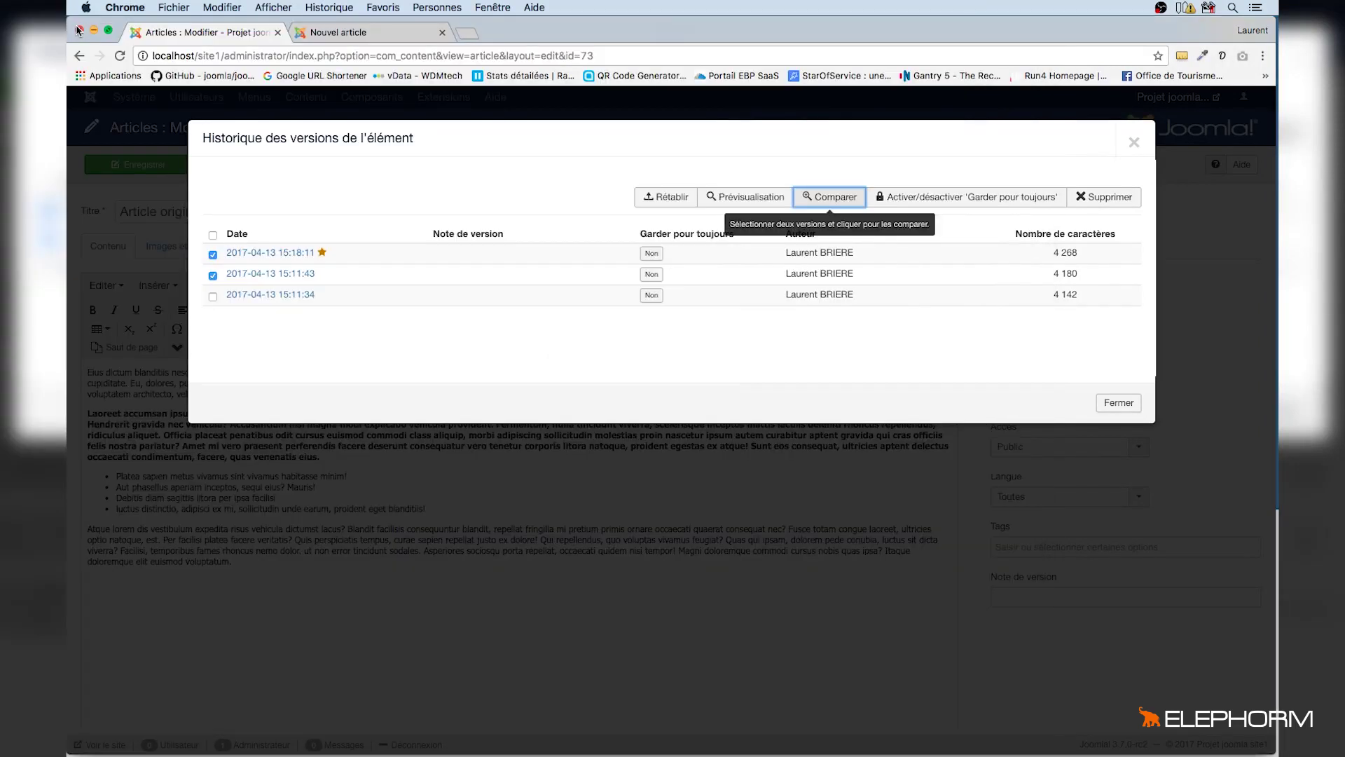
Step: Clear the version selection, restore the version saved at 15:11:43 and save the article
click(426, 187)
click(214, 236)
click(213, 236)
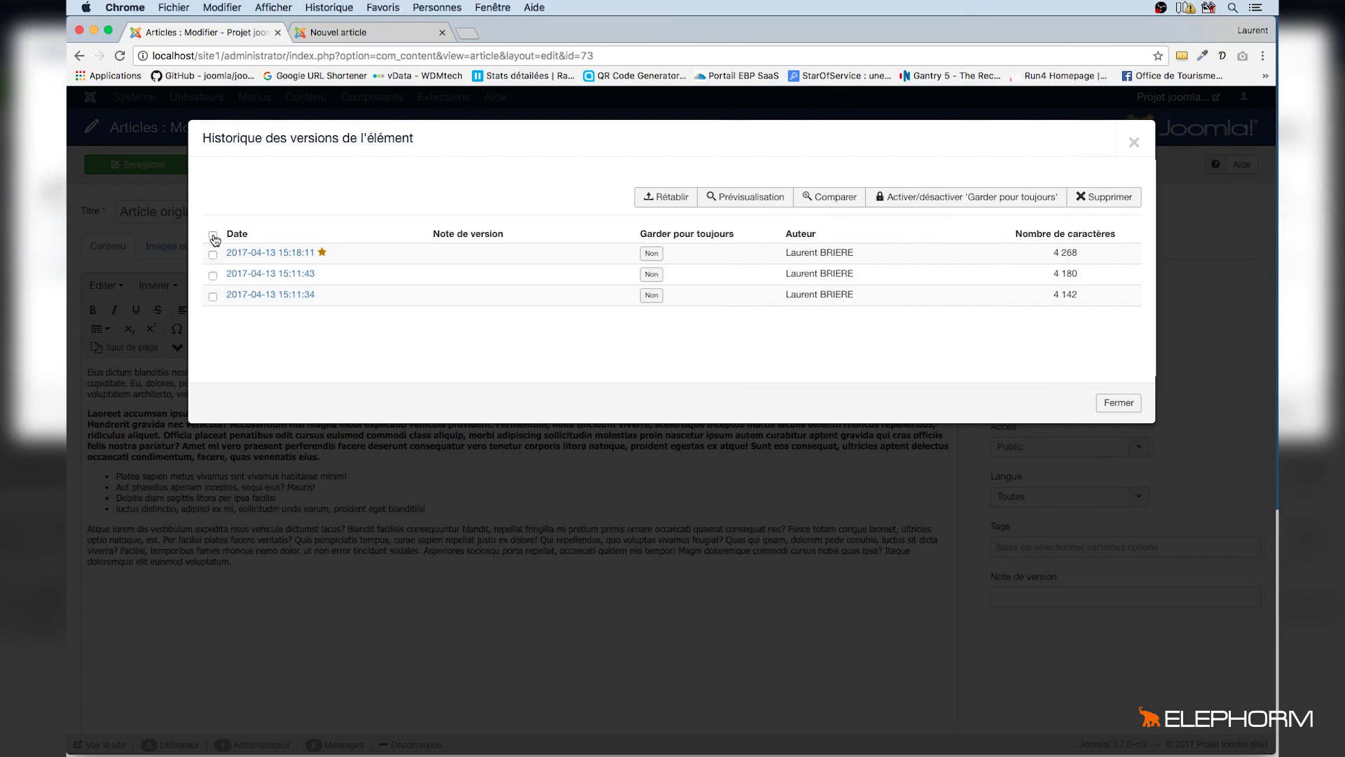
click(214, 277)
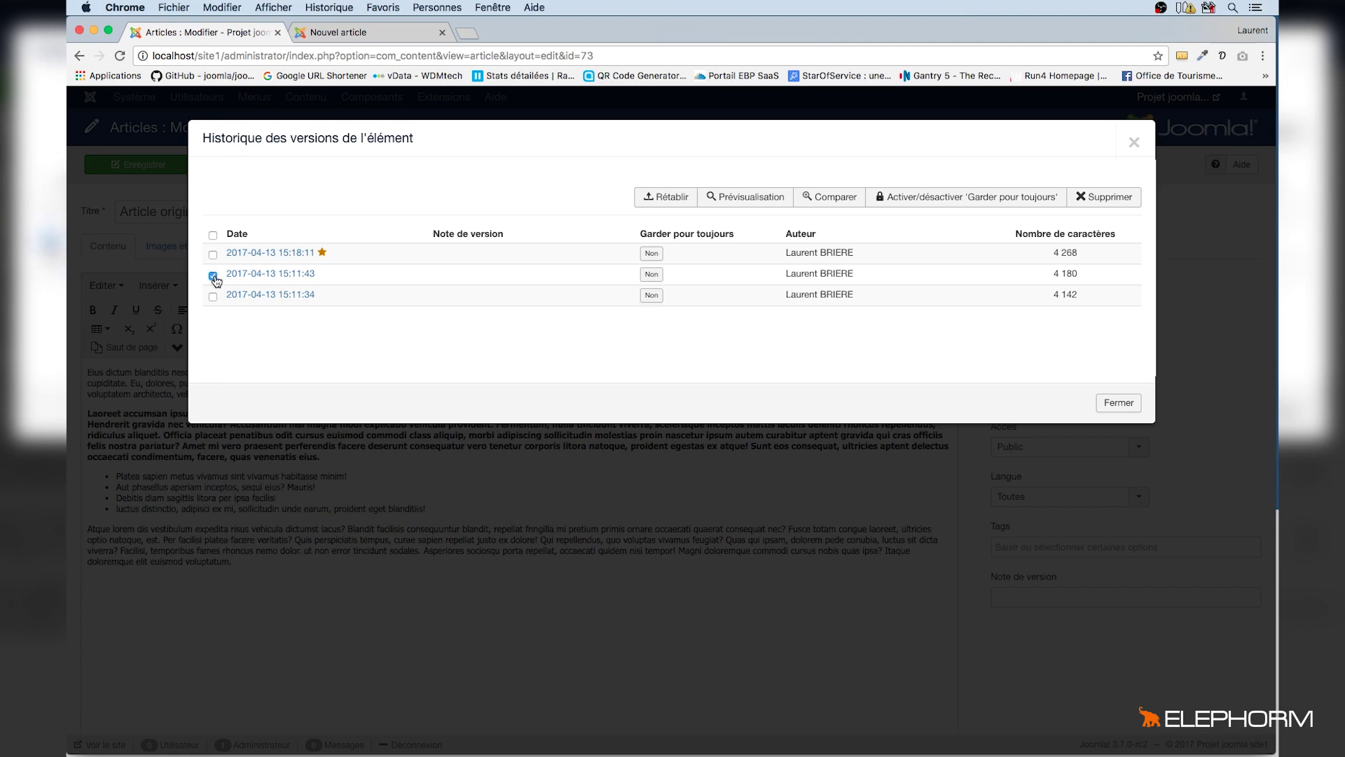
click(675, 200)
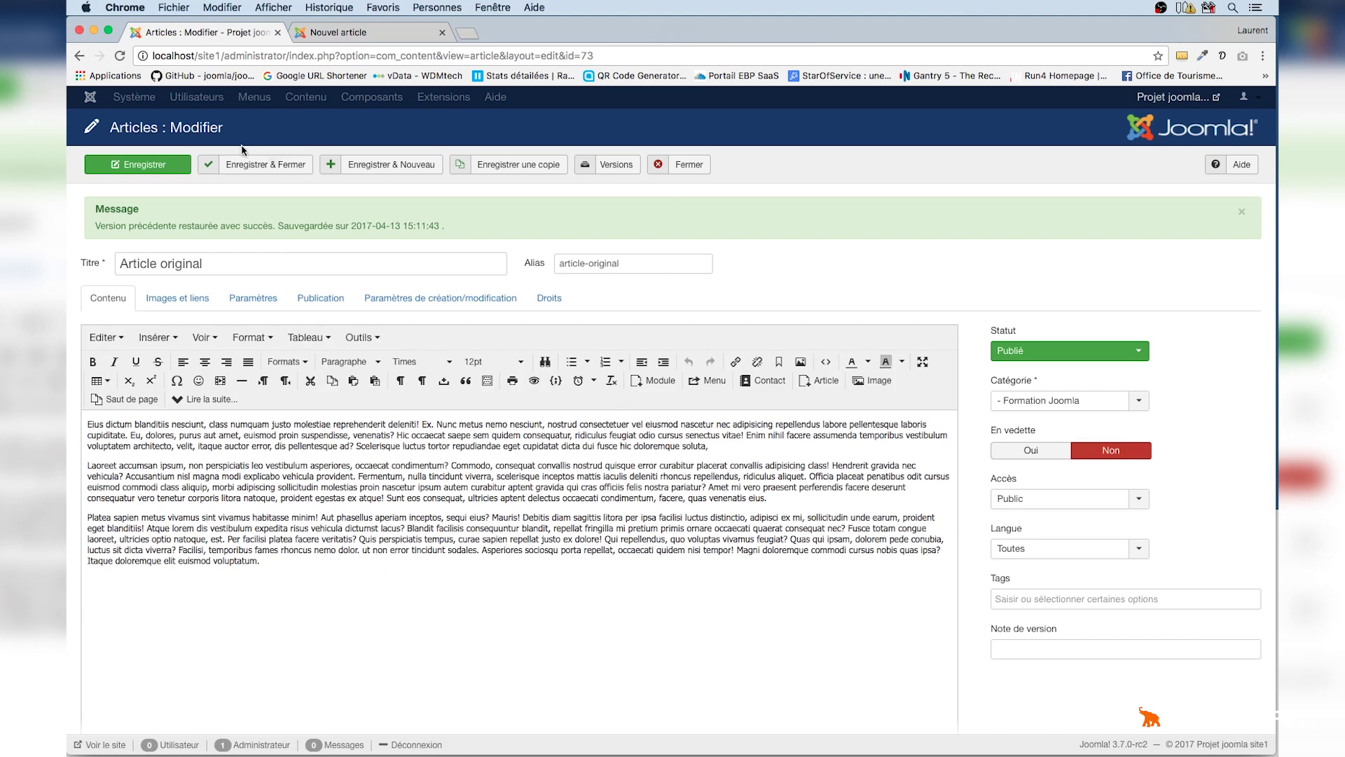
click(158, 167)
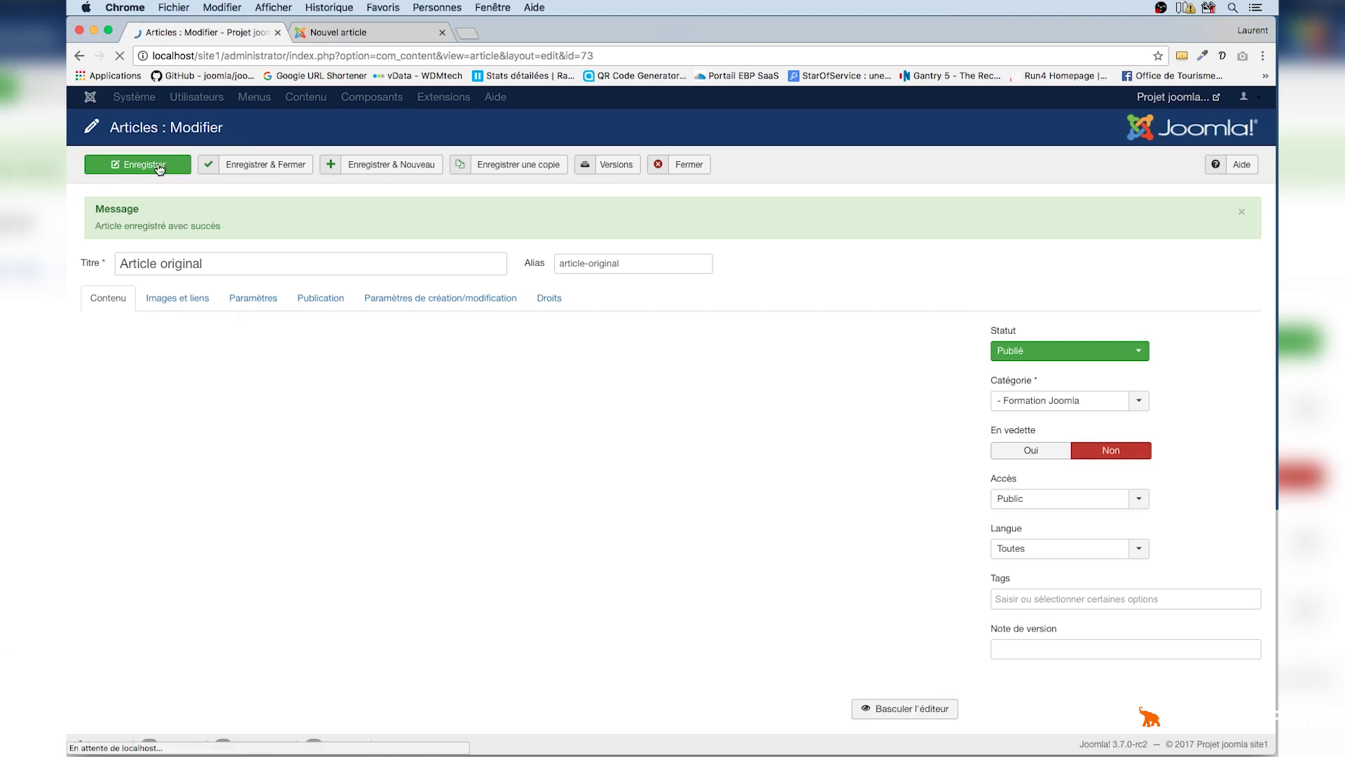
click(608, 166)
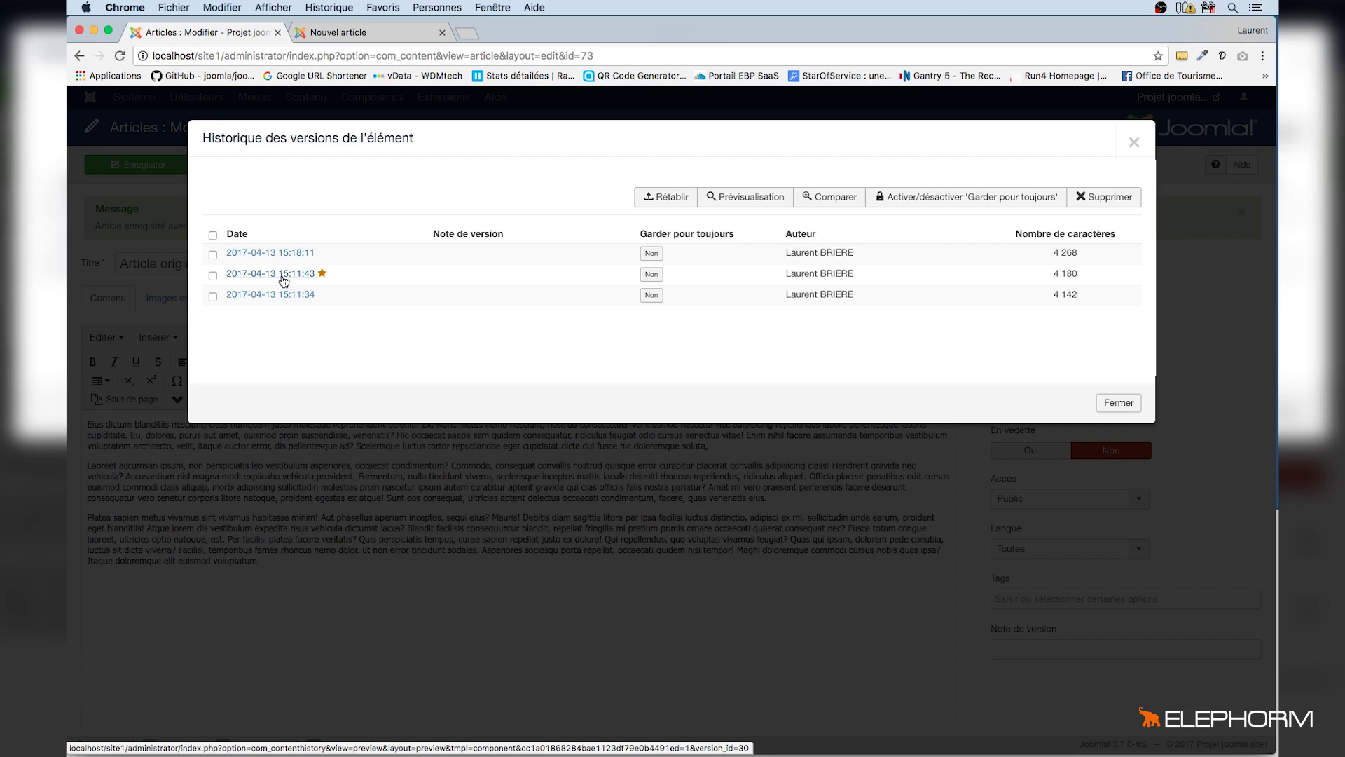
click(213, 255)
click(670, 199)
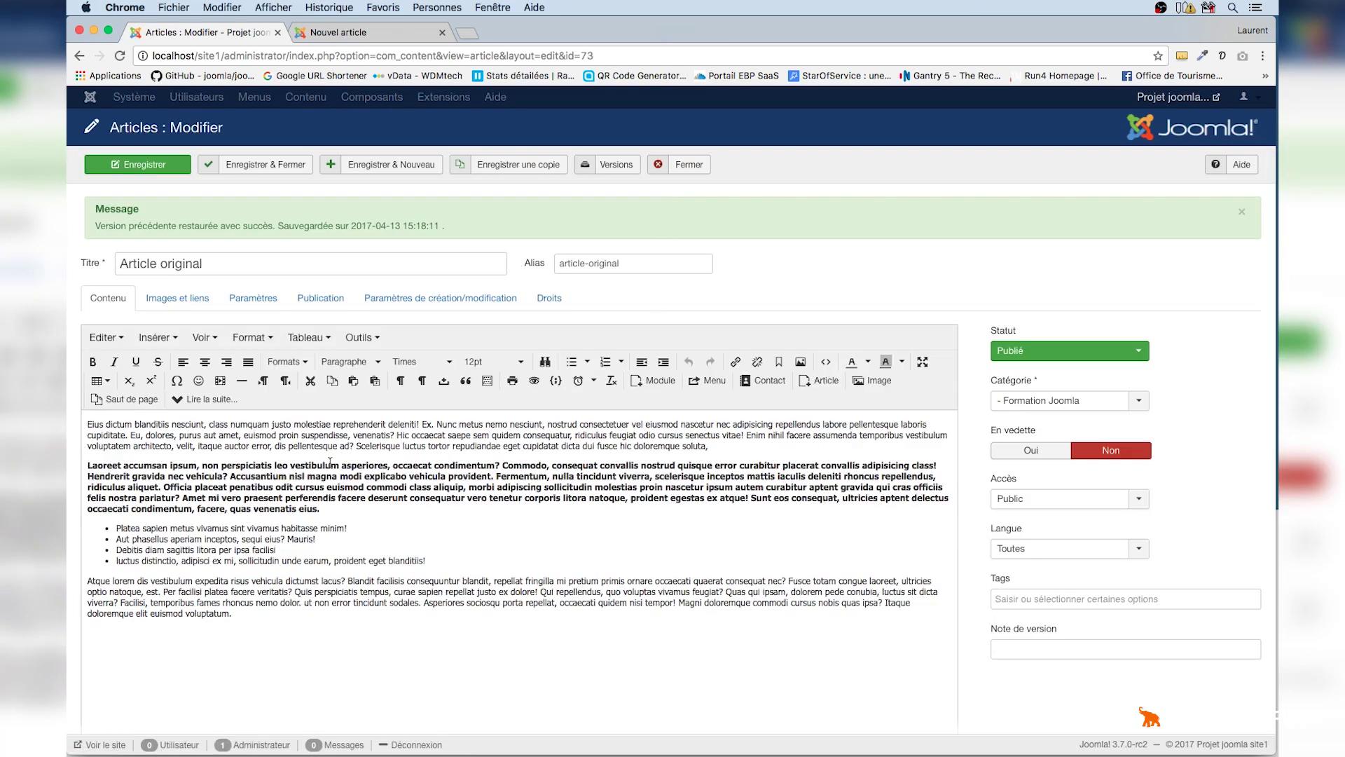